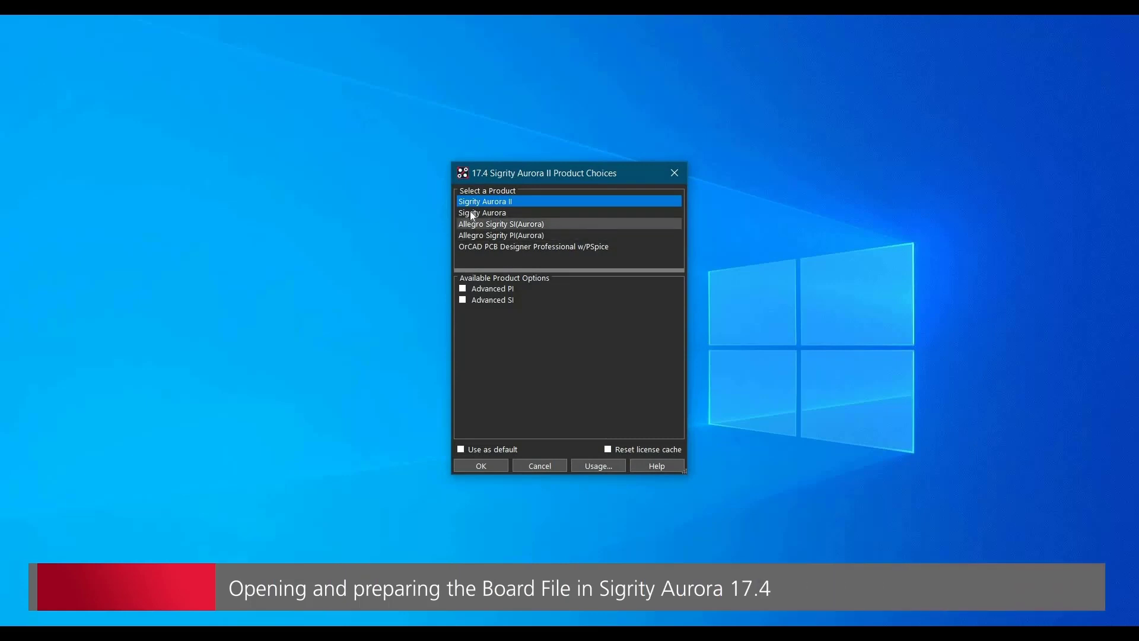
Step: Start with the Sigrity Aurora II product and open the board file Demo.brd from the Part-1 Demo Files folder
left_click(482, 466)
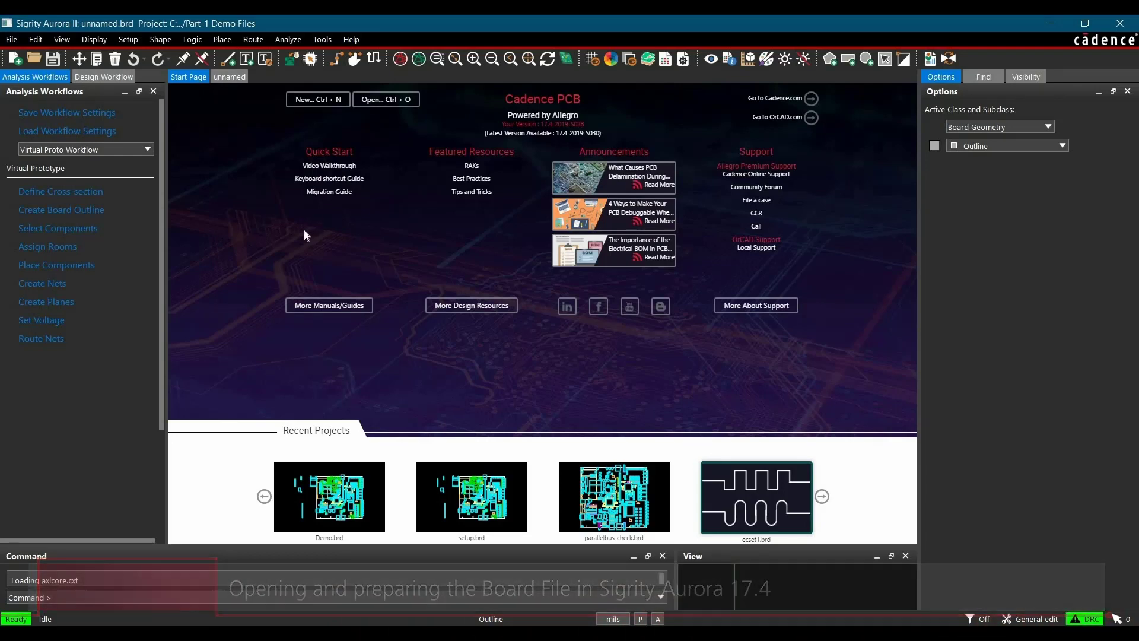
left_click(12, 39)
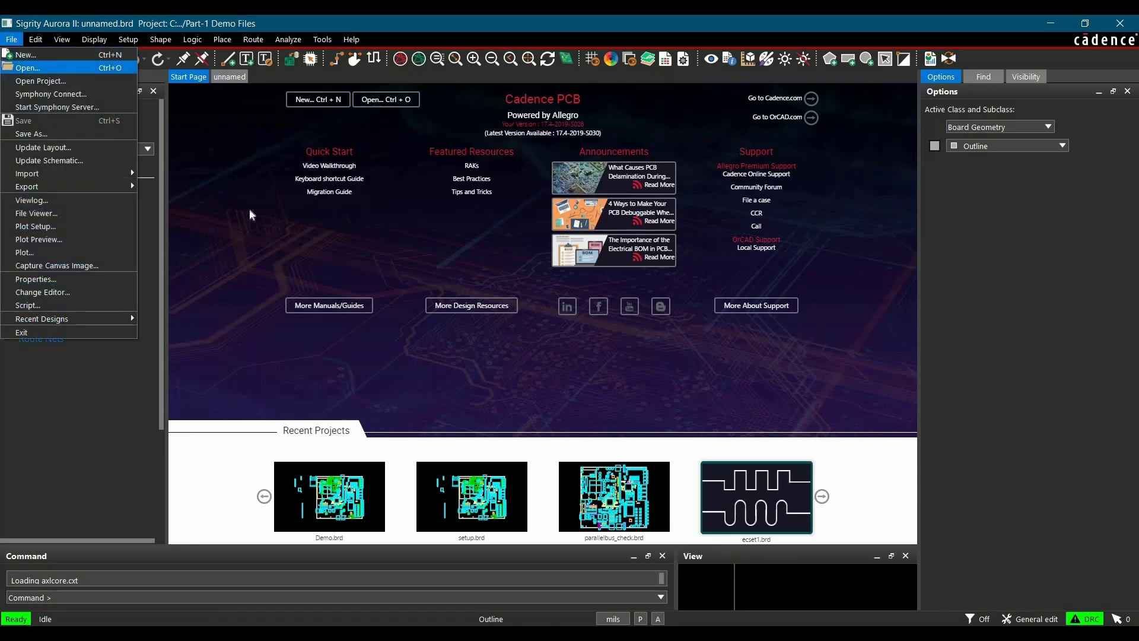
left_click(26, 69)
left_click(434, 244)
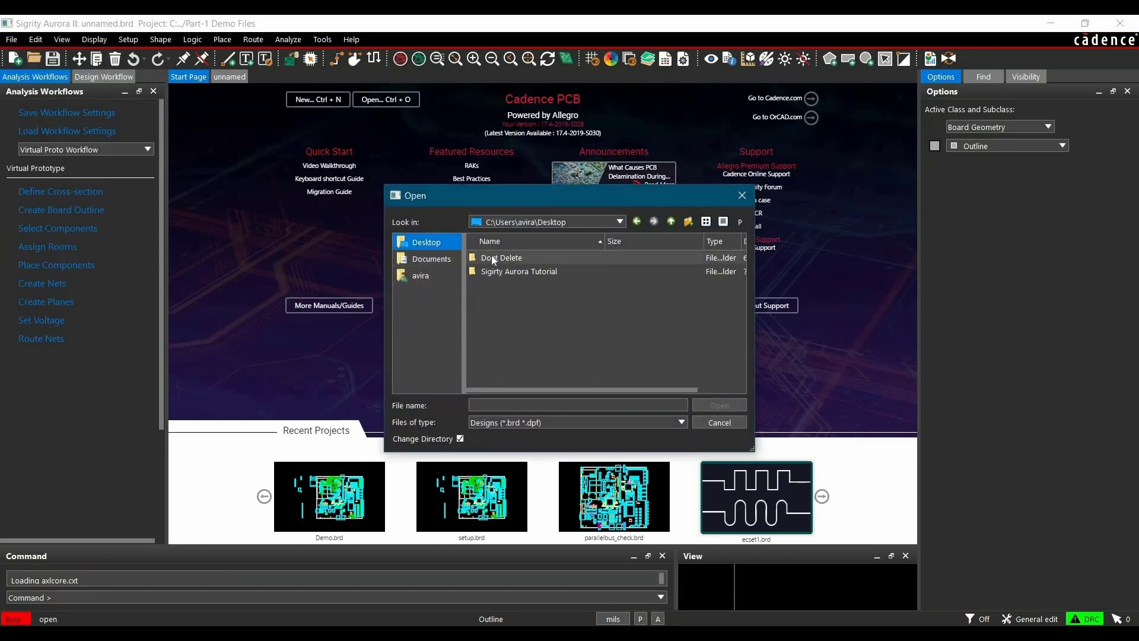
double_click(499, 270)
double_click(501, 259)
left_click(501, 259)
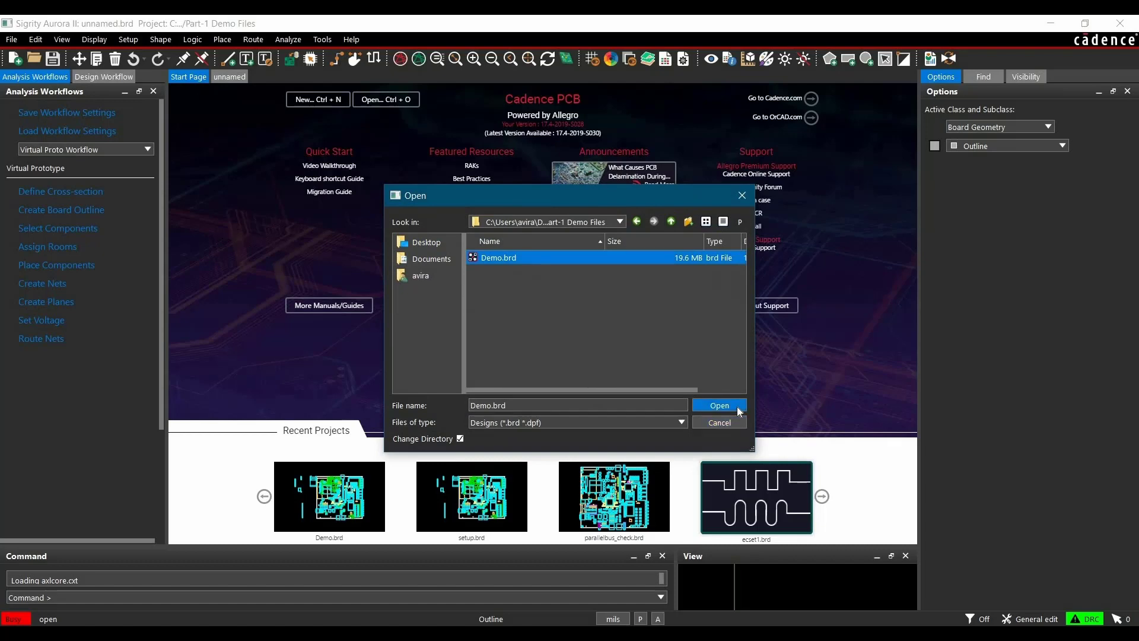
left_click(739, 409)
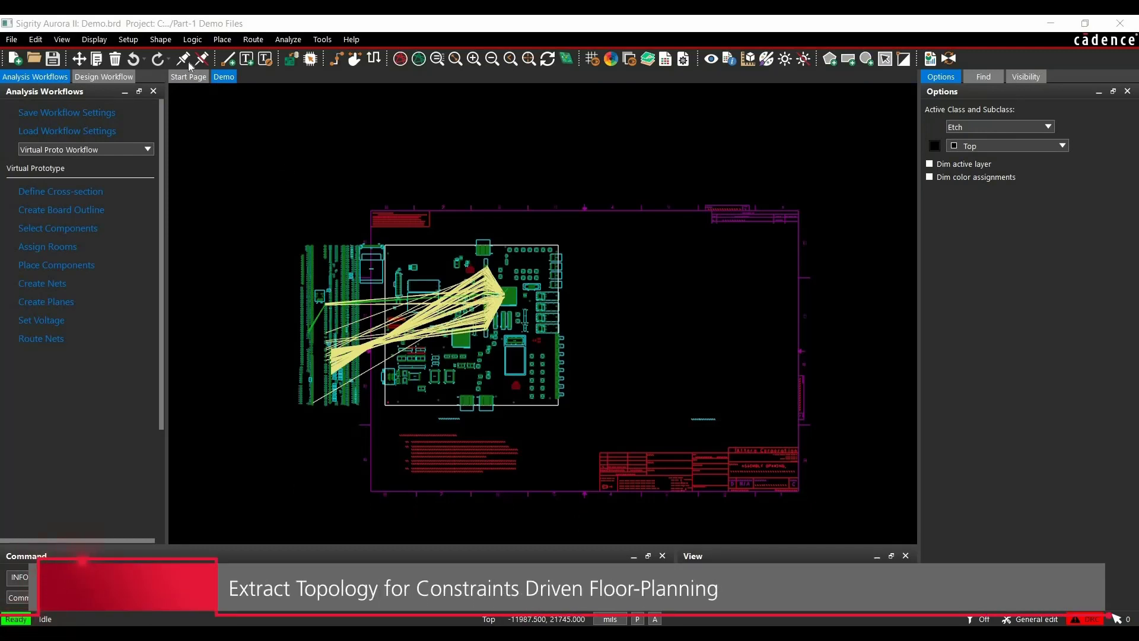
Step: Open the board's electrical constraints in Constraint Manager and accept its options with Extract for simulation and Include routed interconnect off
left_click(129, 39)
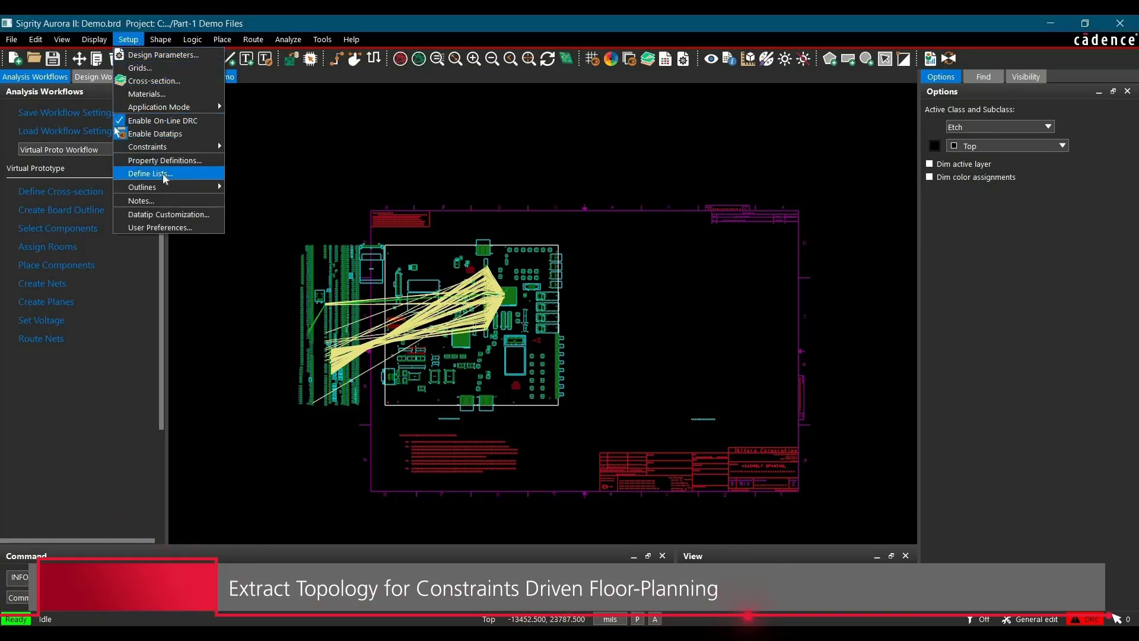
mouse_move(178, 147)
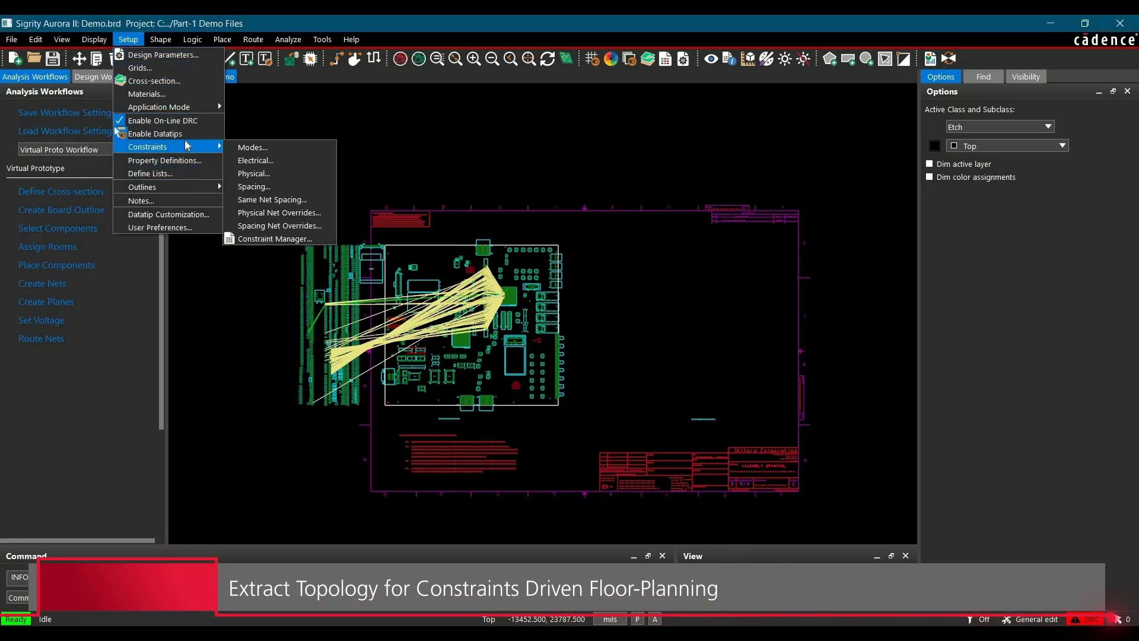
left_click(264, 160)
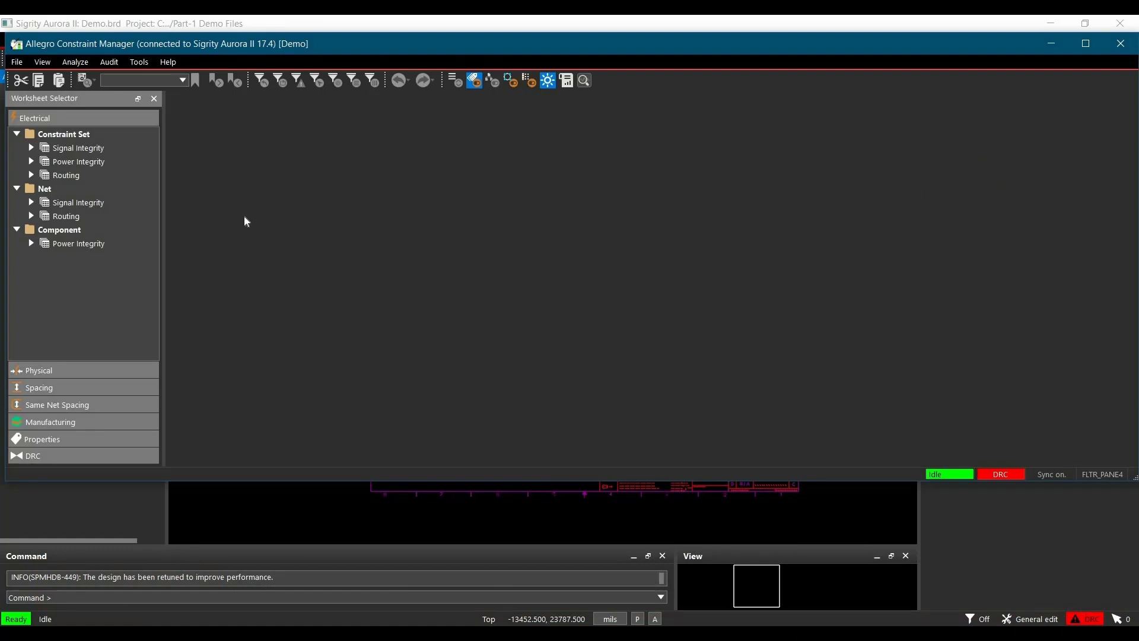
left_click(145, 68)
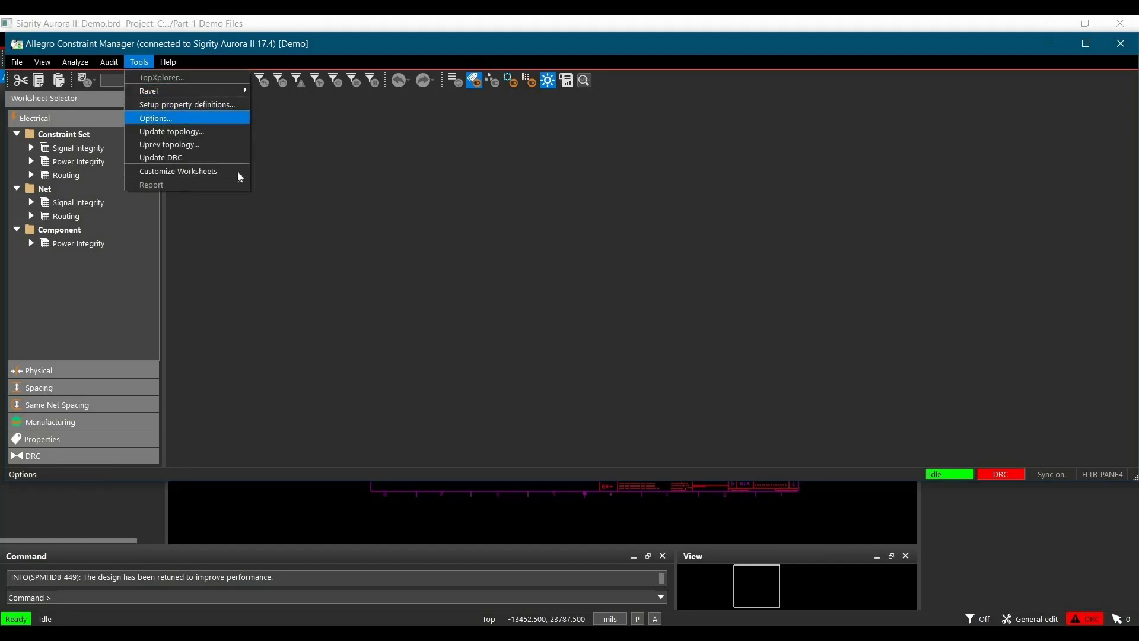
left_click(150, 117)
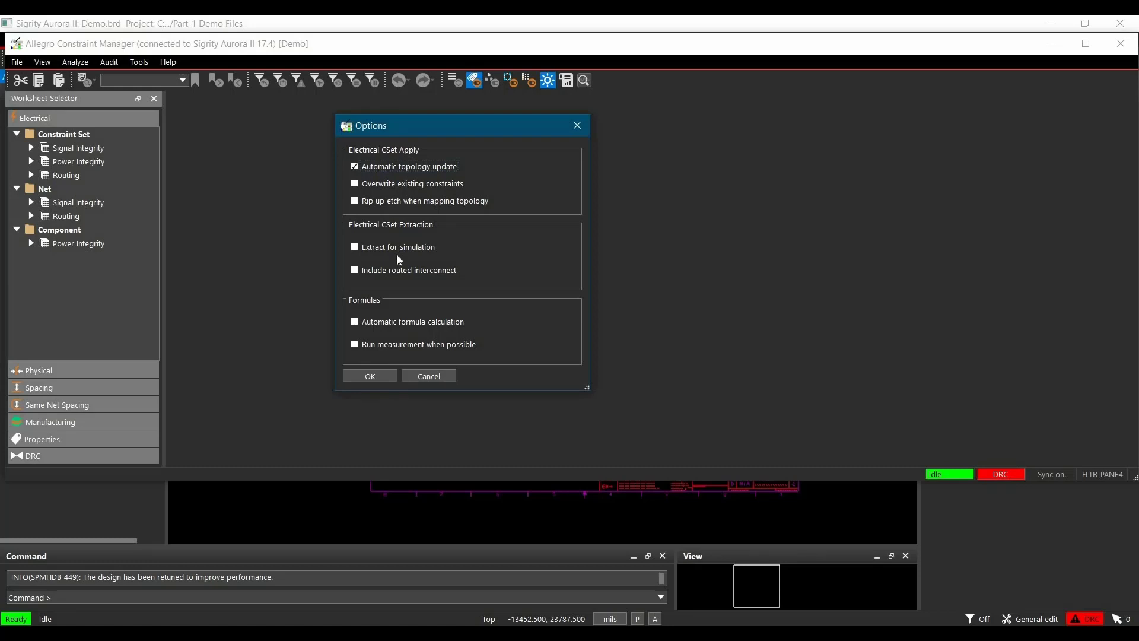
left_click(370, 376)
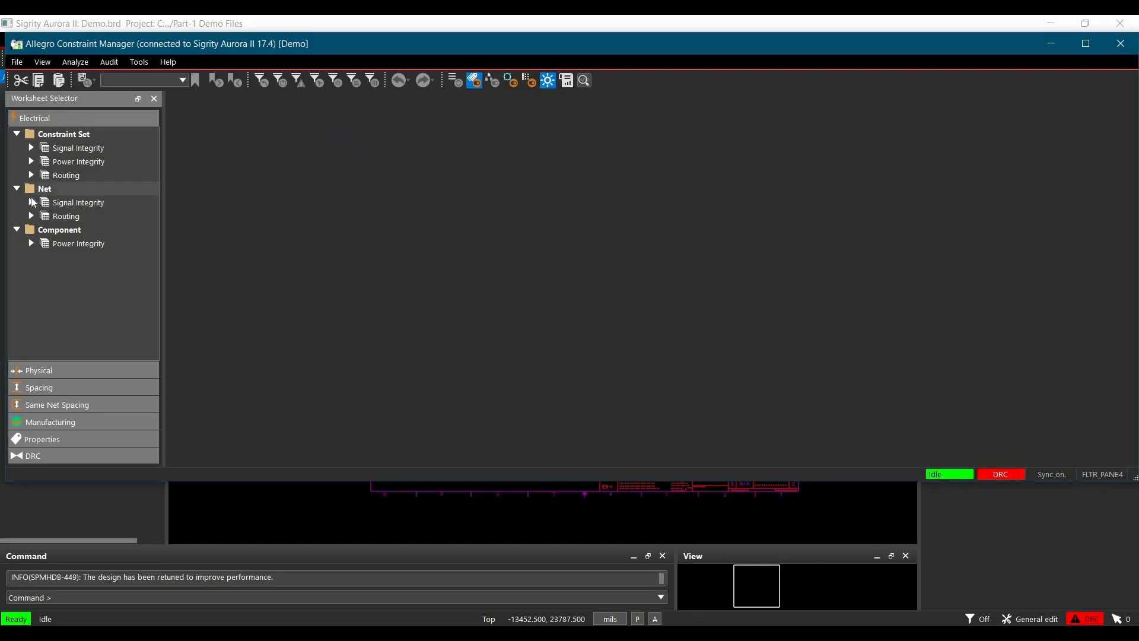
Step: Display the net routing Wiring worksheet and filter the object names by "PARALLE"
left_click(31, 216)
left_click(74, 230)
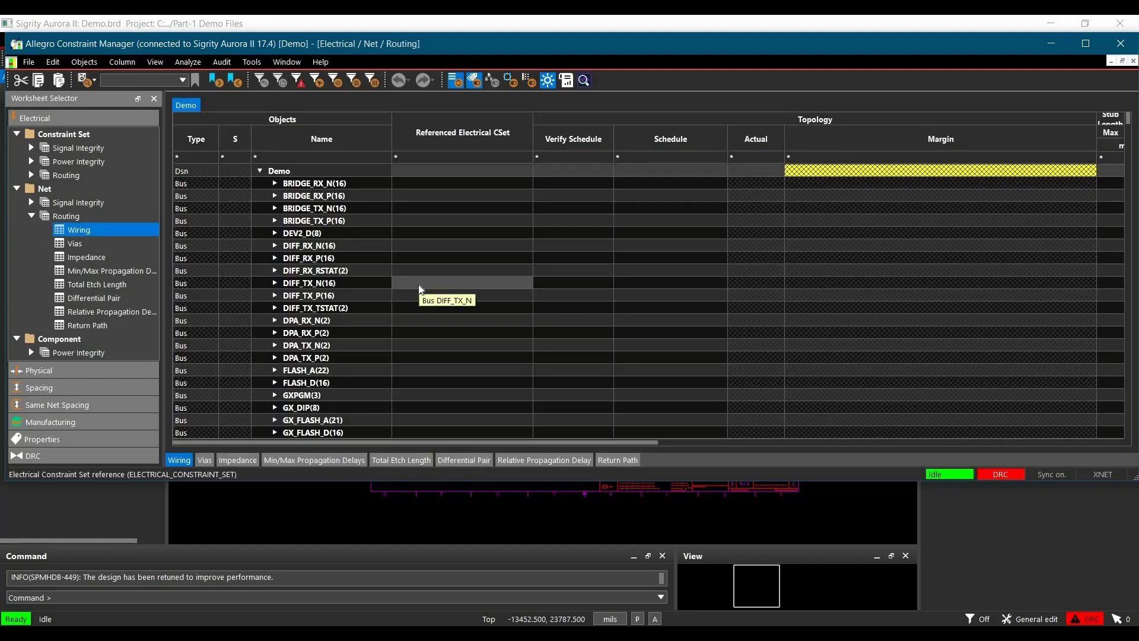
left_click(321, 158)
type("PARALLE")
key("Return")
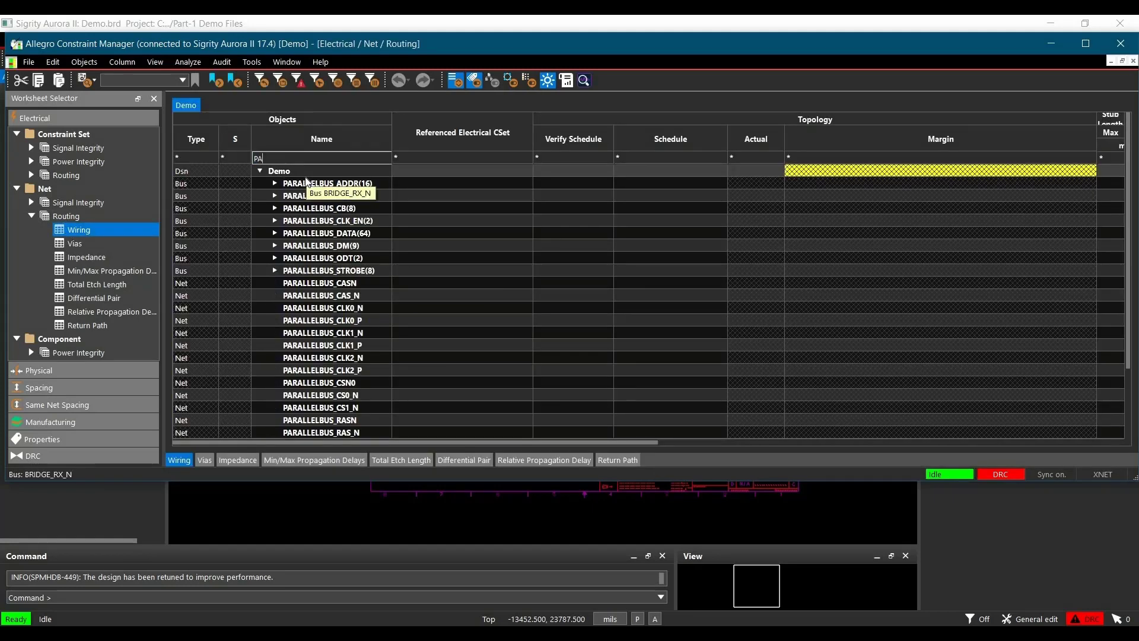
Step: Expand the PARALLELBUS_DATA bus and extract the topology of net PARALLELBUS_DATA<0> into TopXplorer
double_click(303, 233)
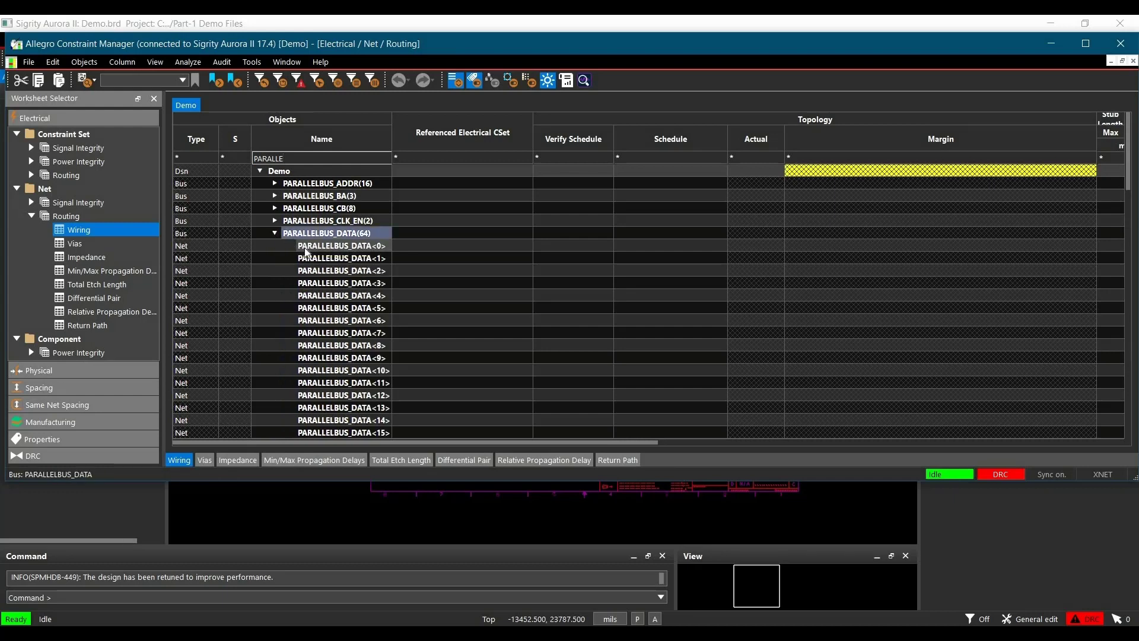
left_click(307, 248)
right_click(306, 250)
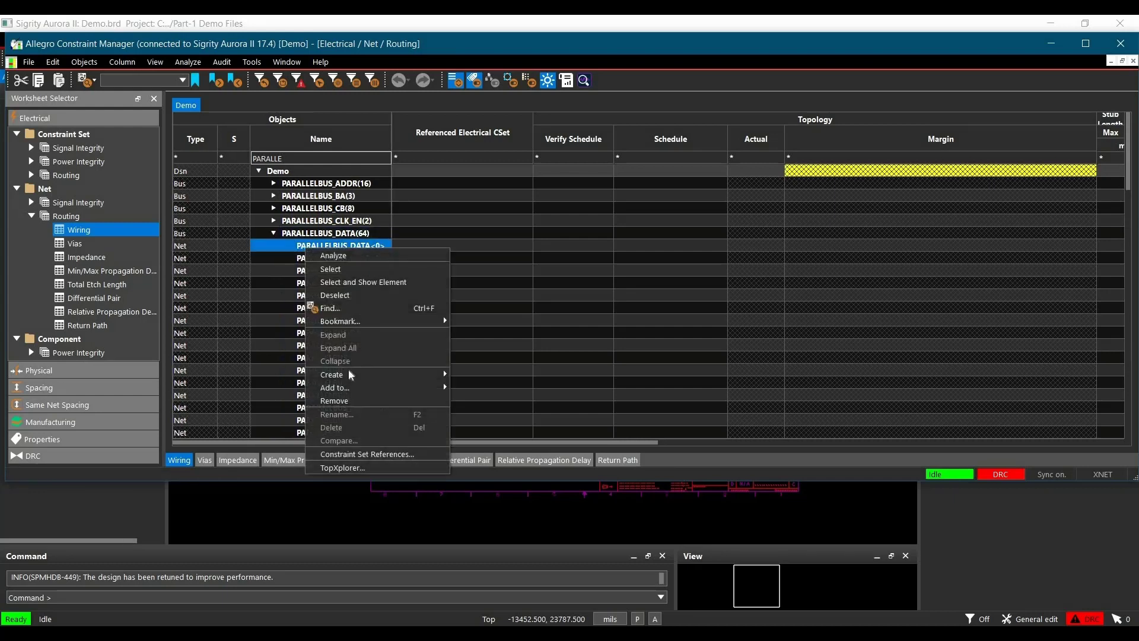
left_click(369, 469)
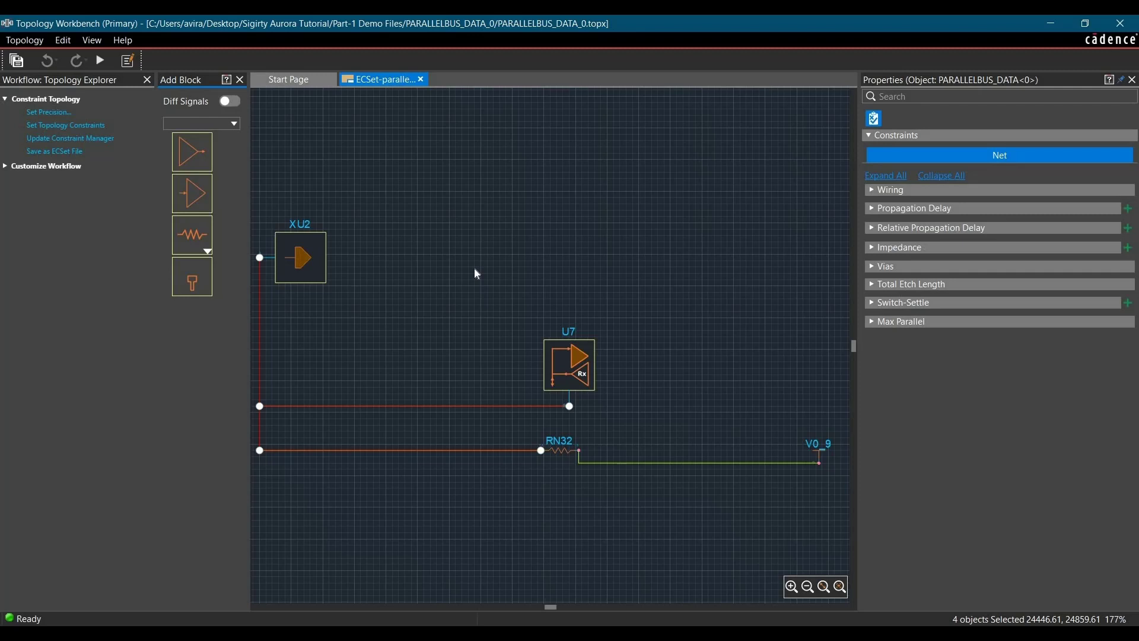
left_click(477, 274)
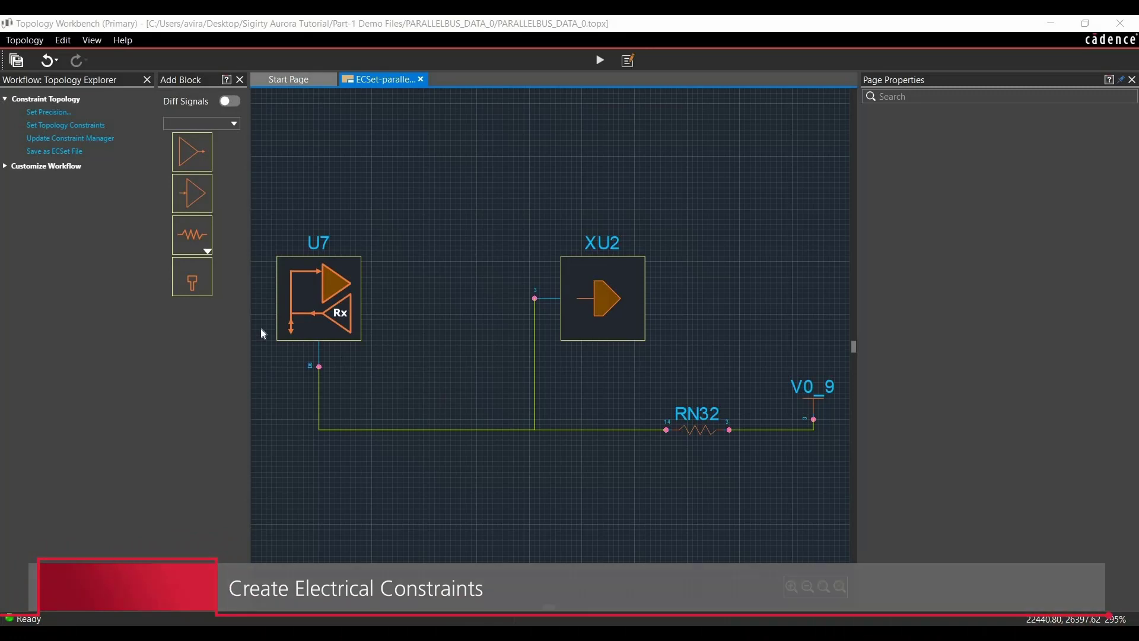
left_click(22, 108)
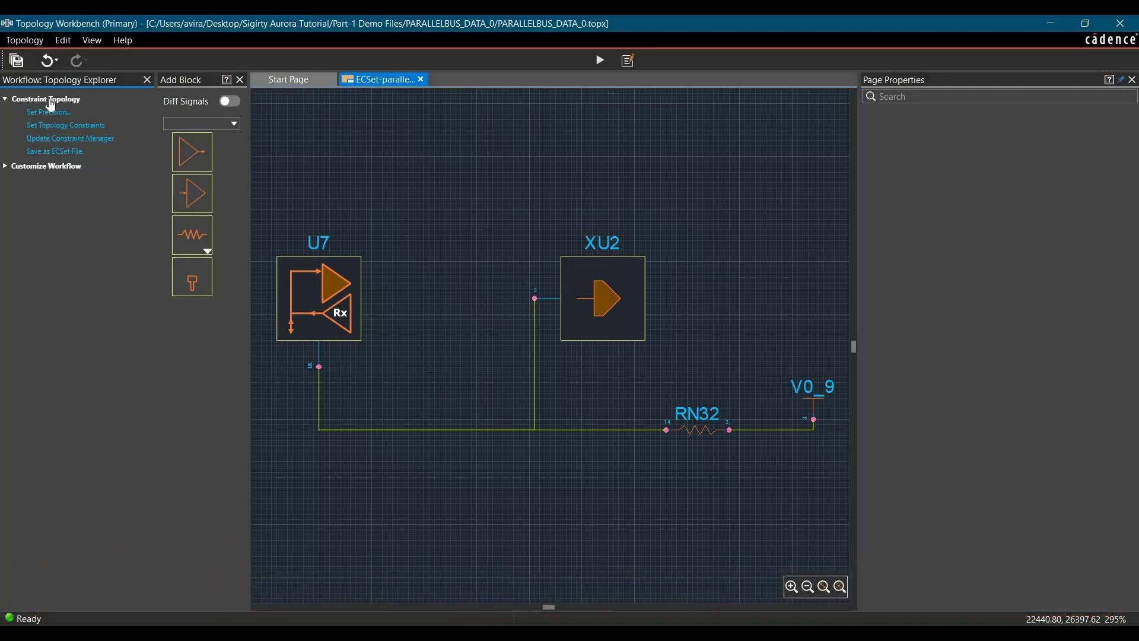
left_click(91, 43)
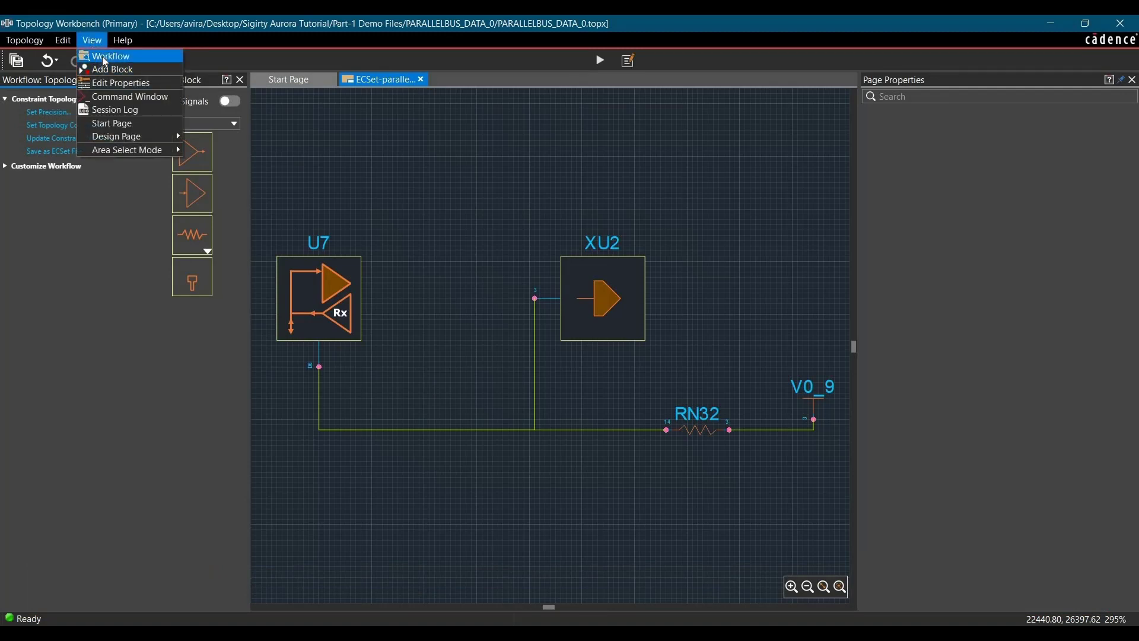
left_click(105, 57)
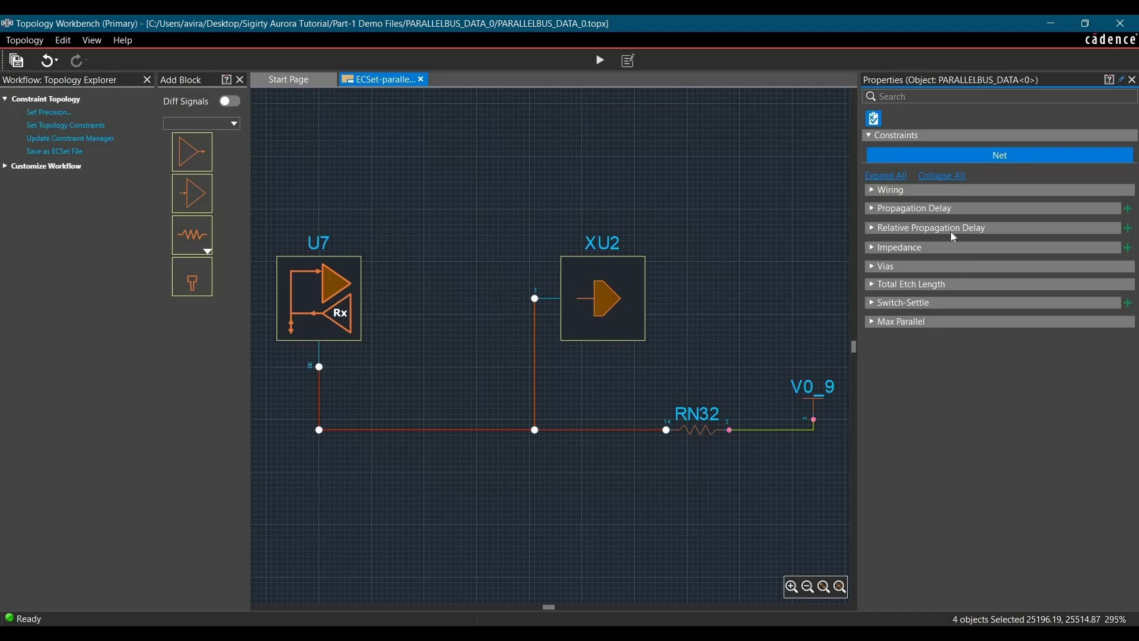
Step: Add an All Drivers/All Receivers impedance constraint to net PARALLELBUS_DATA<0> with a 50 ohm target and 10 % tolerance, and expand the Impedance constraints
left_click(1129, 247)
left_click_drag(525, 116, 448, 135)
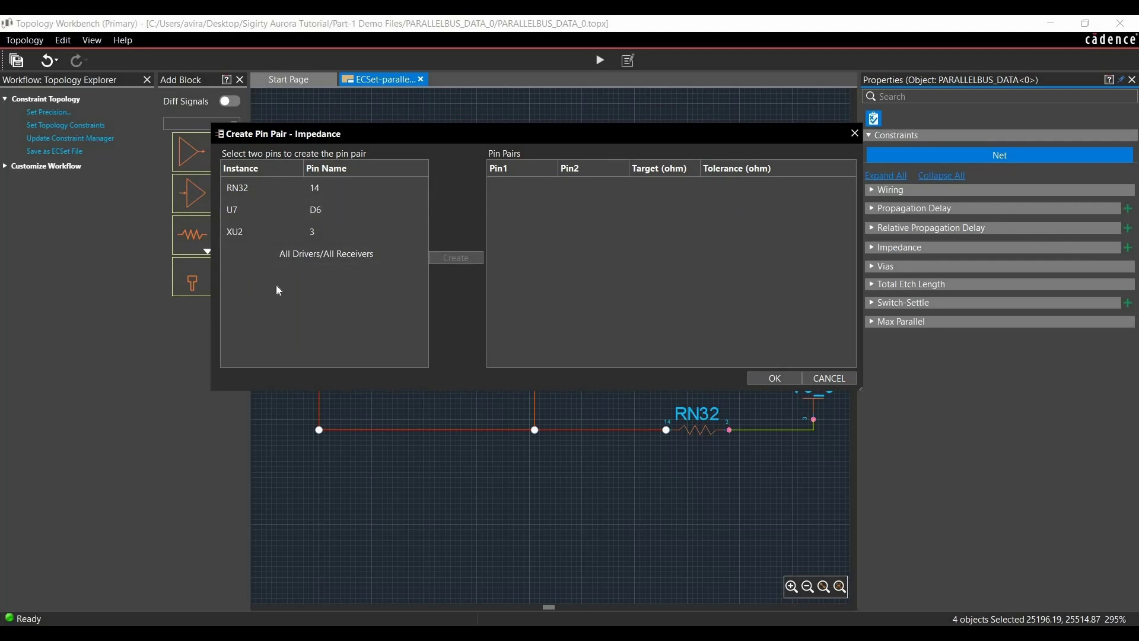
left_click(309, 258)
left_click(464, 265)
double_click(649, 187)
type("50")
key("Tab")
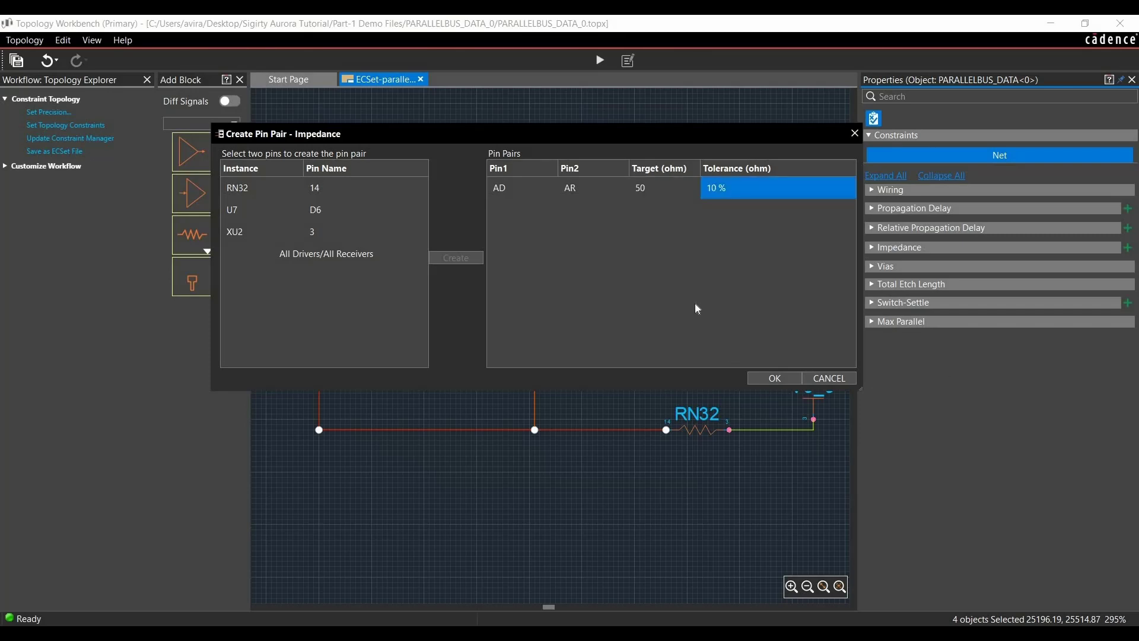
left_click(760, 378)
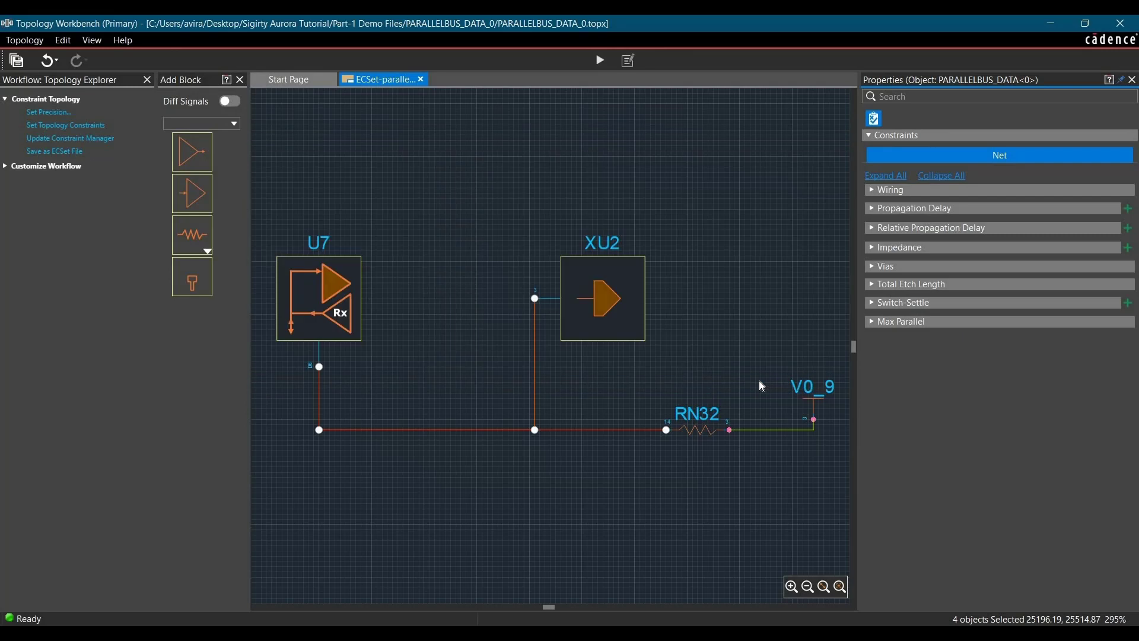
left_click(872, 248)
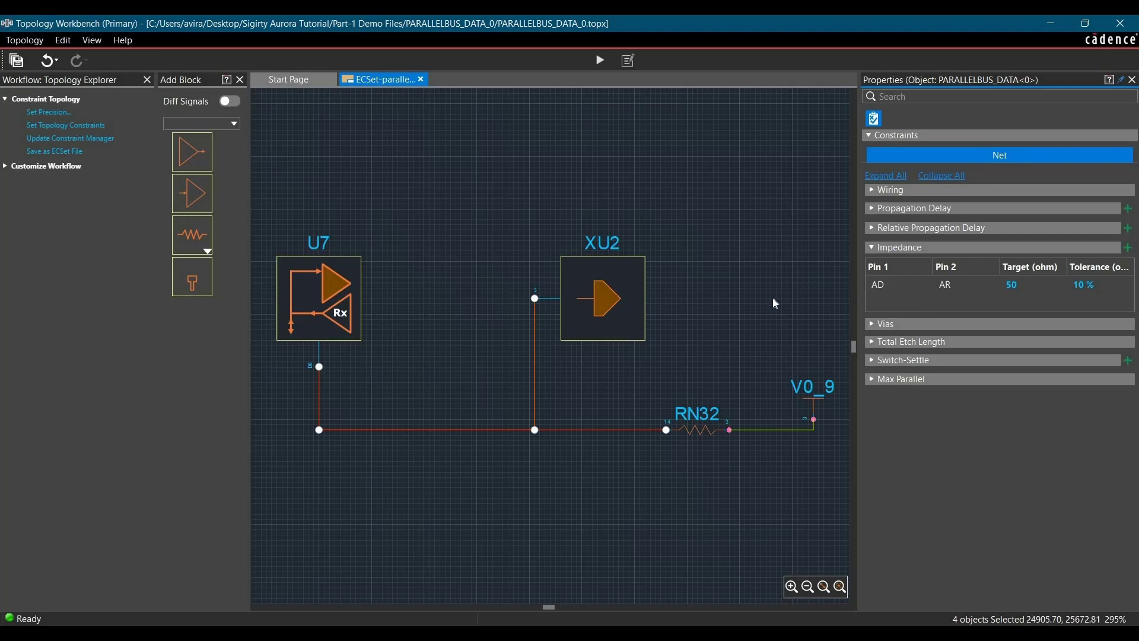
Step: Create a propagation delay pin pair between U7 pin D6 and XU2 pin 3 with minimum 1900 mil and maximum 4500 mil
left_click(1129, 209)
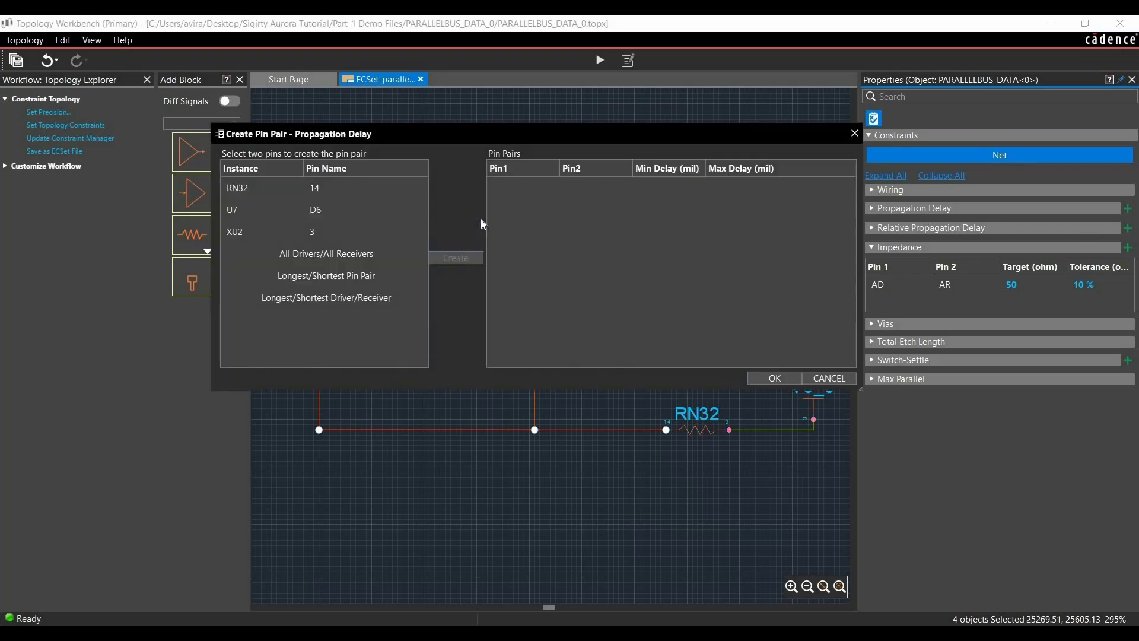
left_click(268, 211)
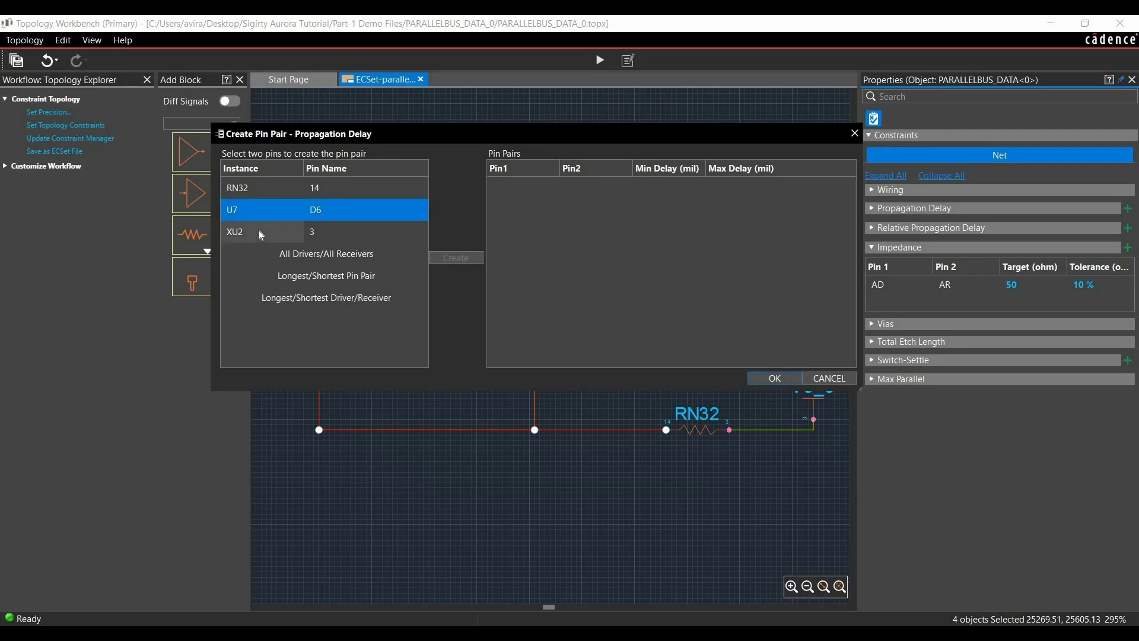
left_click(260, 232, "ctrl")
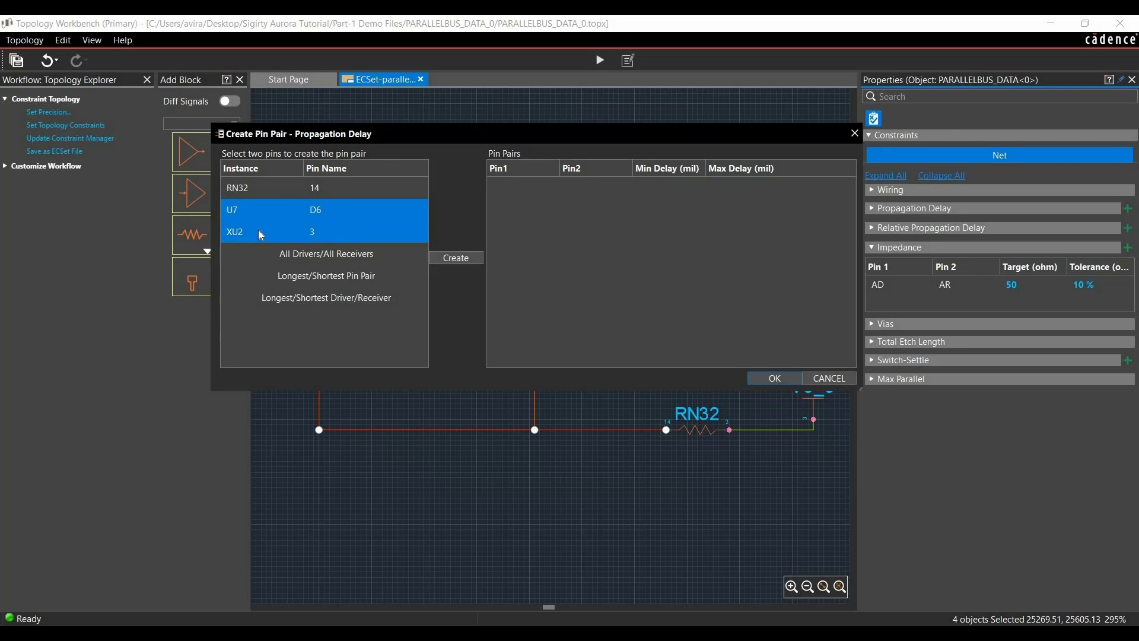
left_click(465, 260)
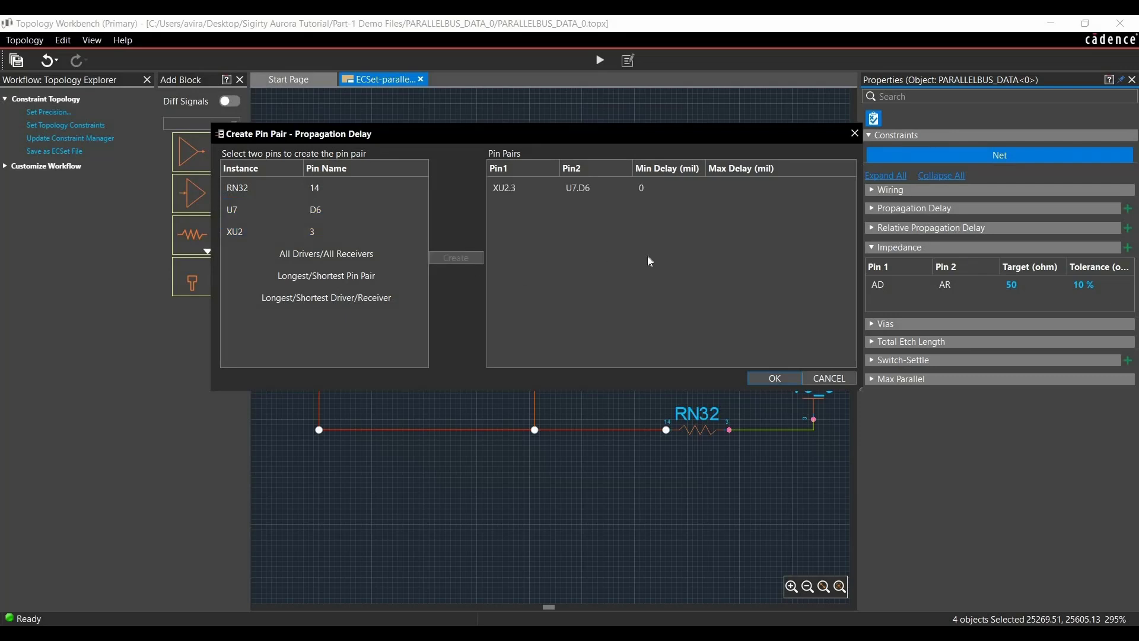
double_click(655, 190)
type("00")
key("Tab")
type("4500")
key("Return")
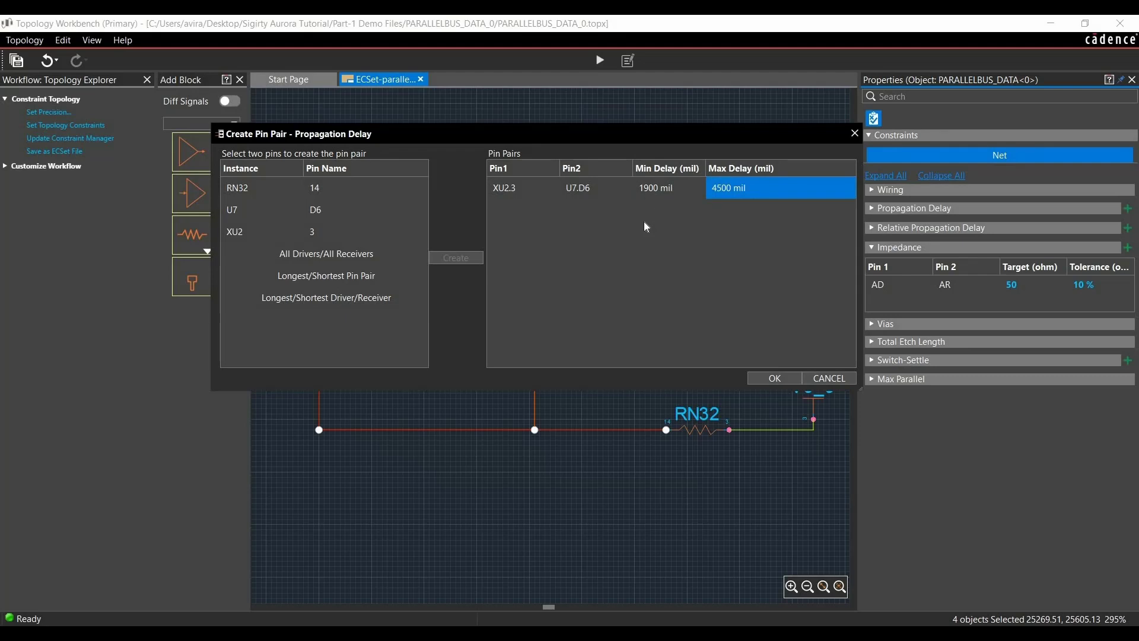
Step: Add a propagation delay pin pair between XU2 pin 3 and RN32 pin 14 with 200 mil minimum and 500 mil maximum, and apply the delay constraints
left_click(237, 186)
left_click(237, 233)
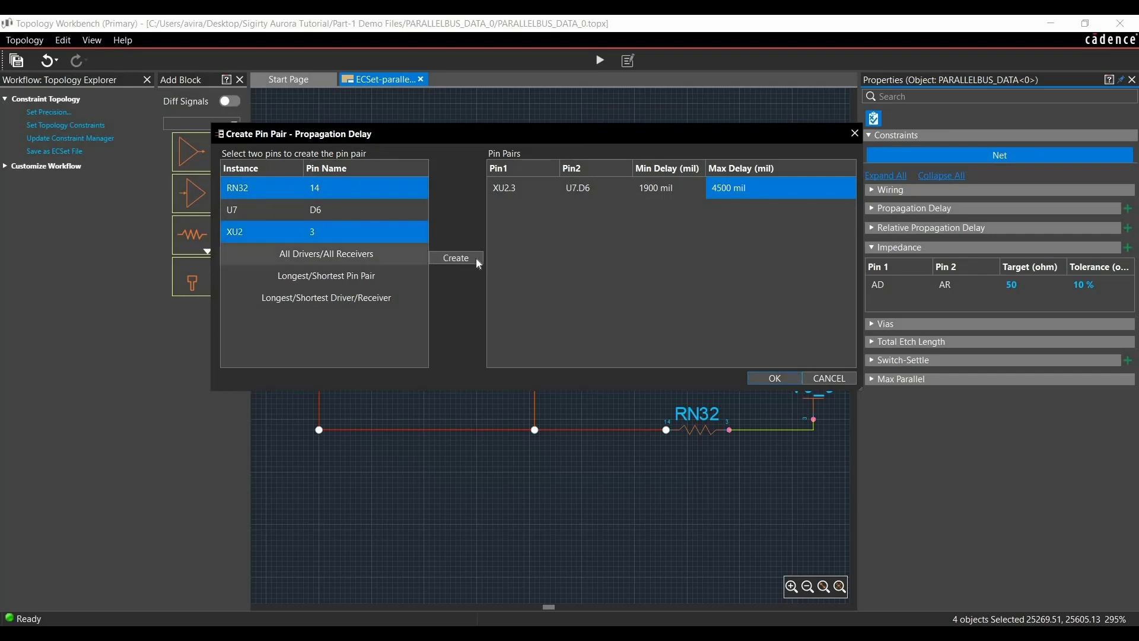
left_click(474, 262)
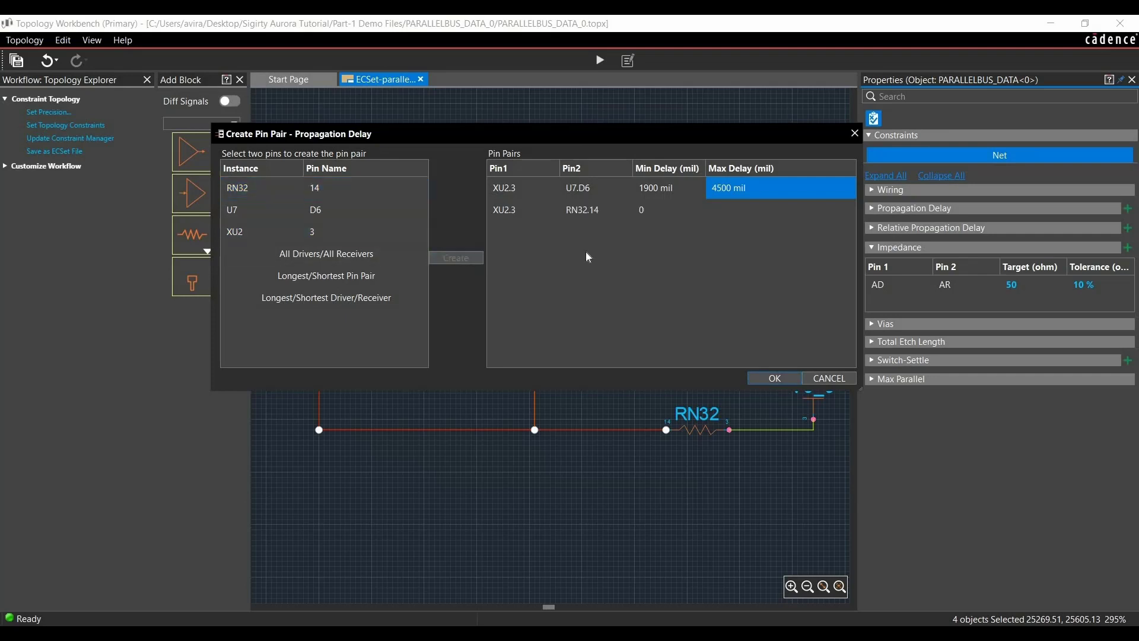
double_click(686, 213)
type("200")
double_click(763, 209)
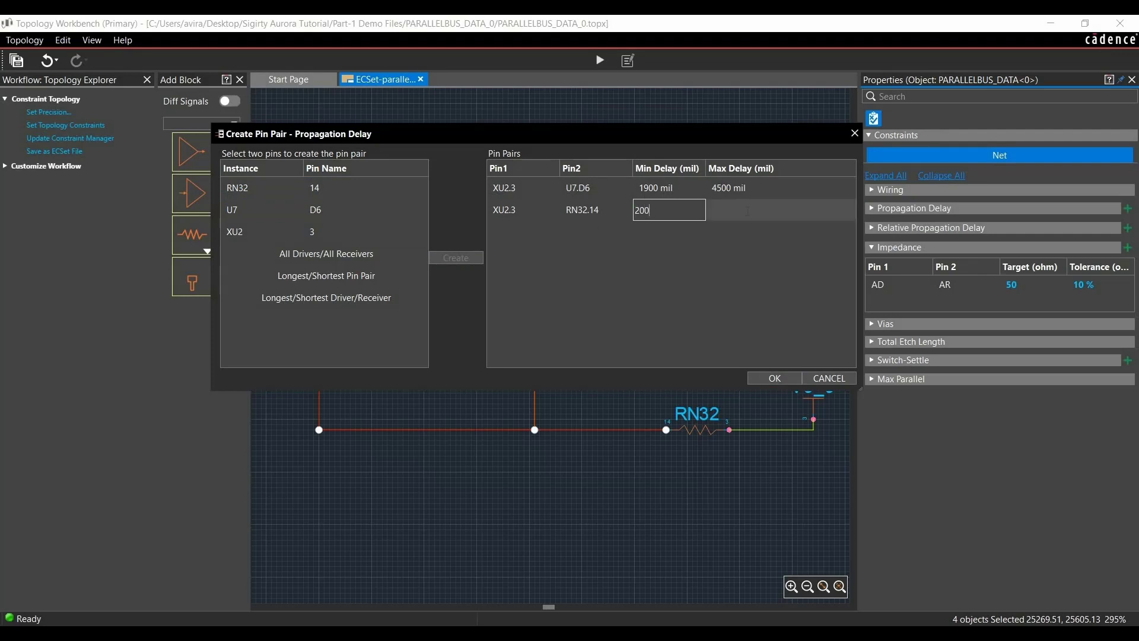
type("500")
key("Return")
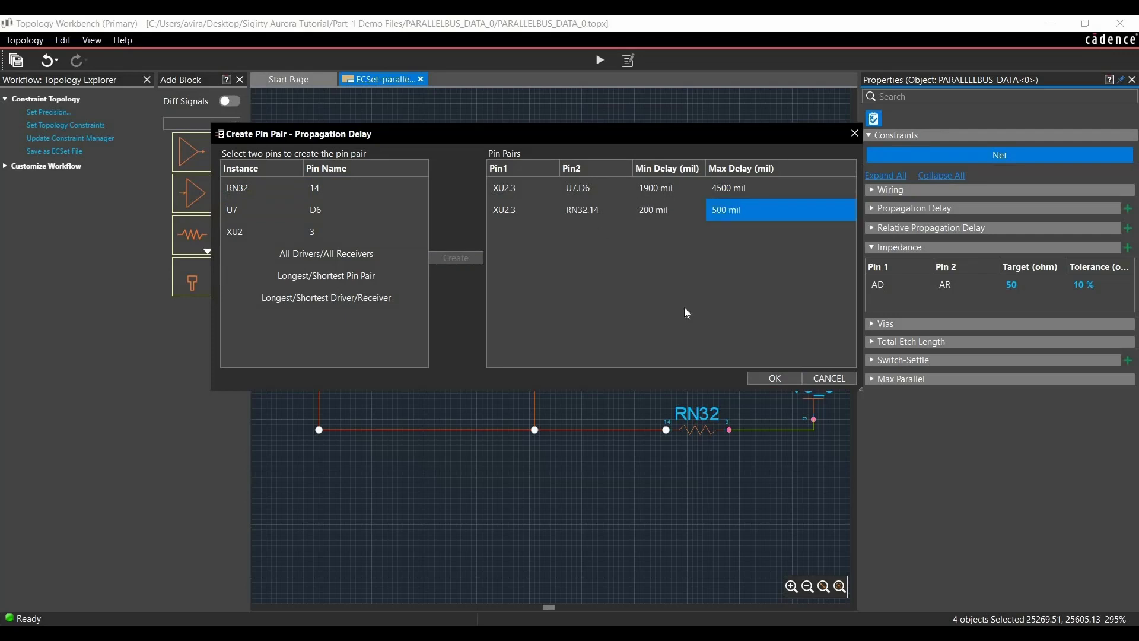
left_click(764, 382)
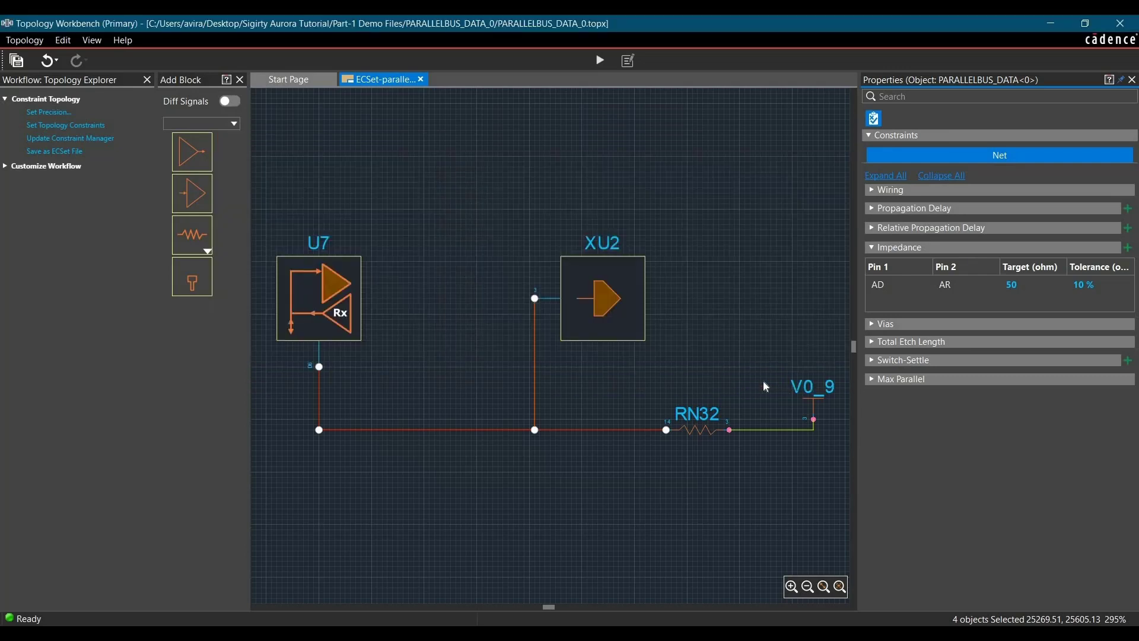
left_click(873, 209)
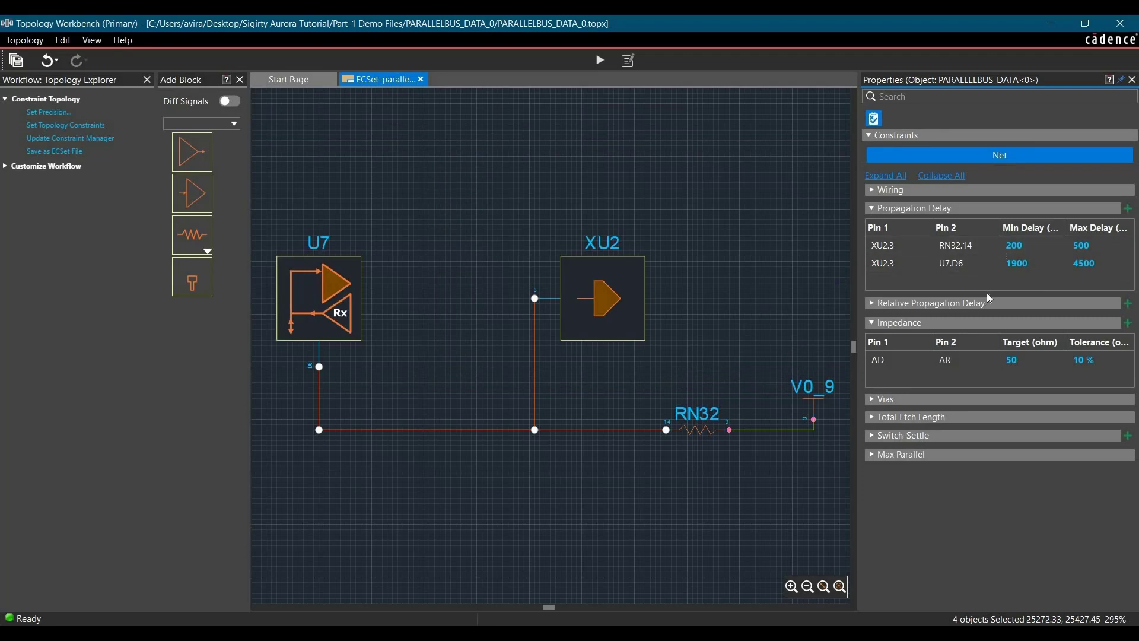
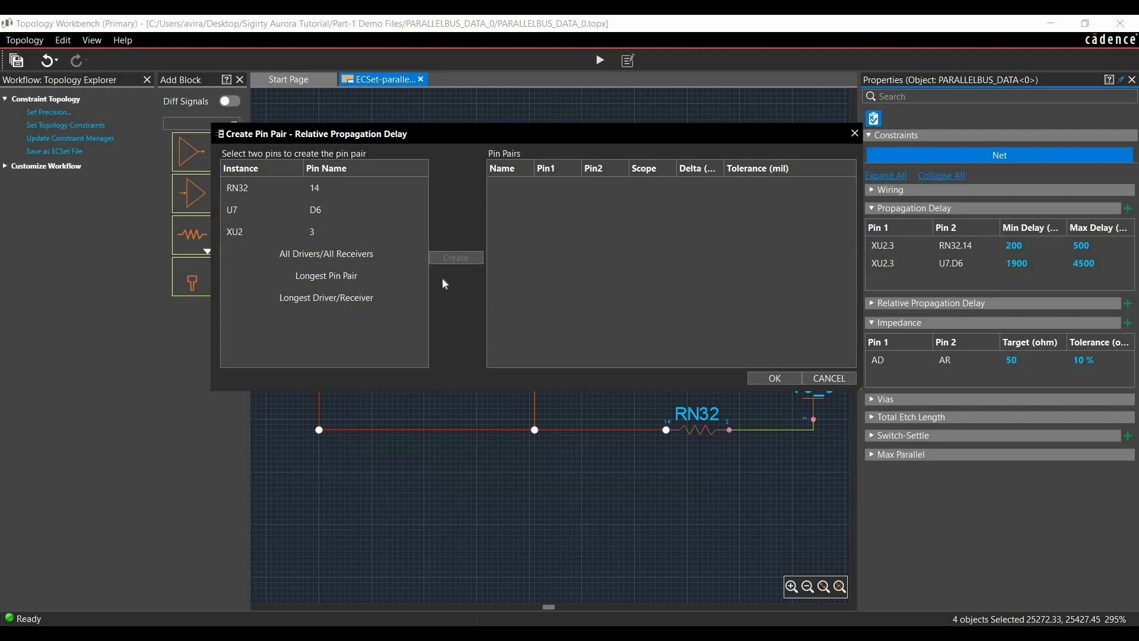
Step: Create a relative propagation delay pin pair between U7 pin D6 and XU2 pin 3 with a 100 mil tolerance
left_click(260, 214)
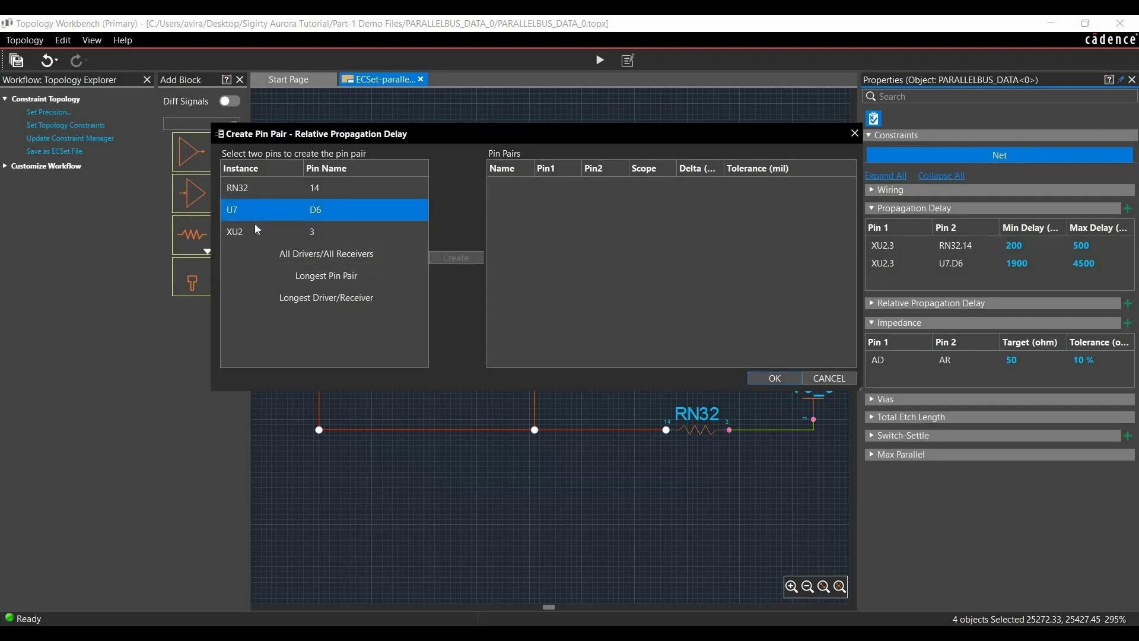
left_click(258, 231, "ctrl")
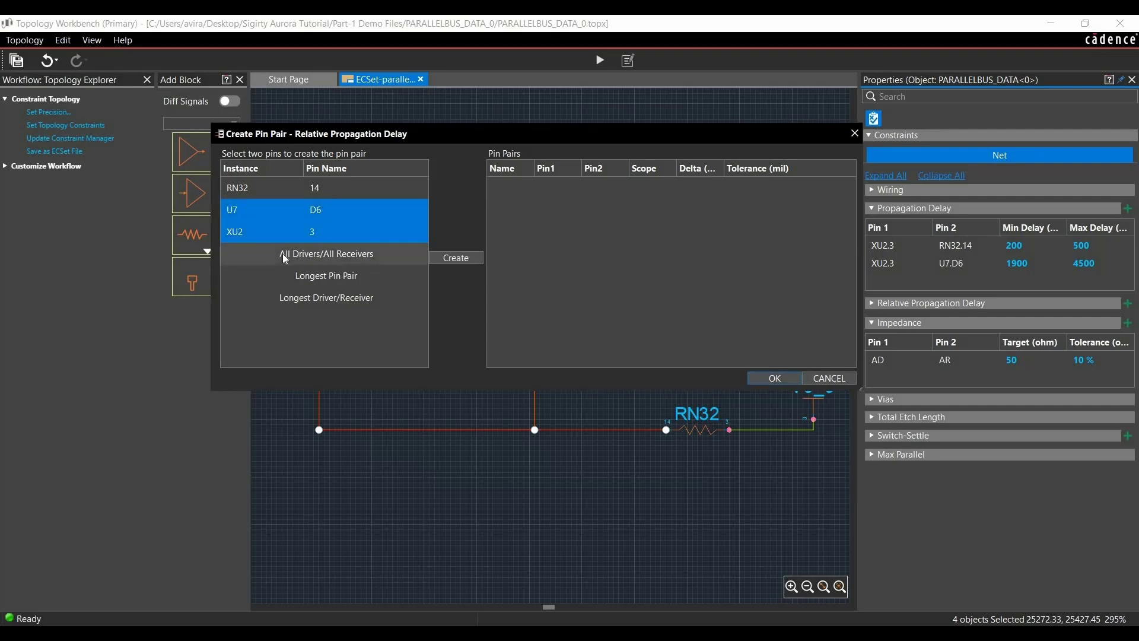
left_click(460, 258)
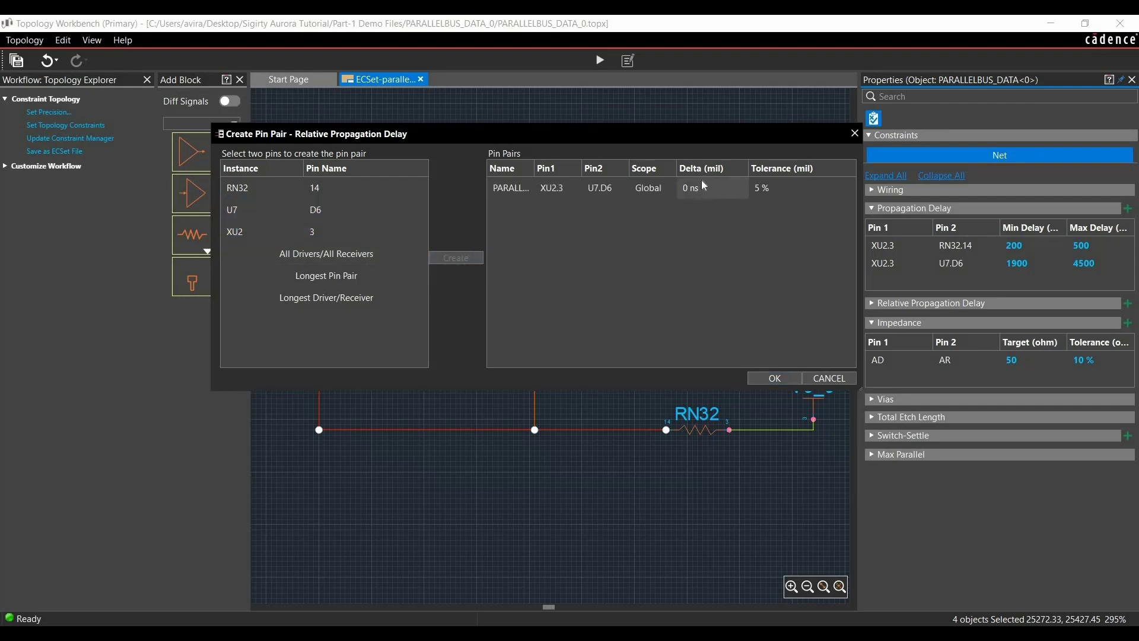
double_click(765, 188)
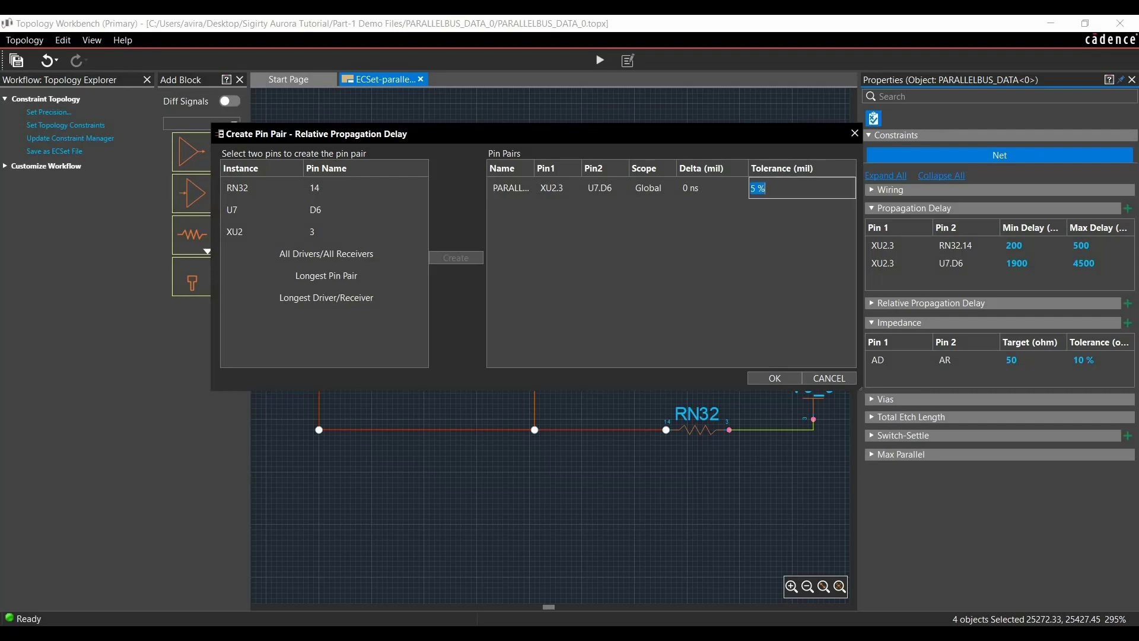
type("100")
key("Return")
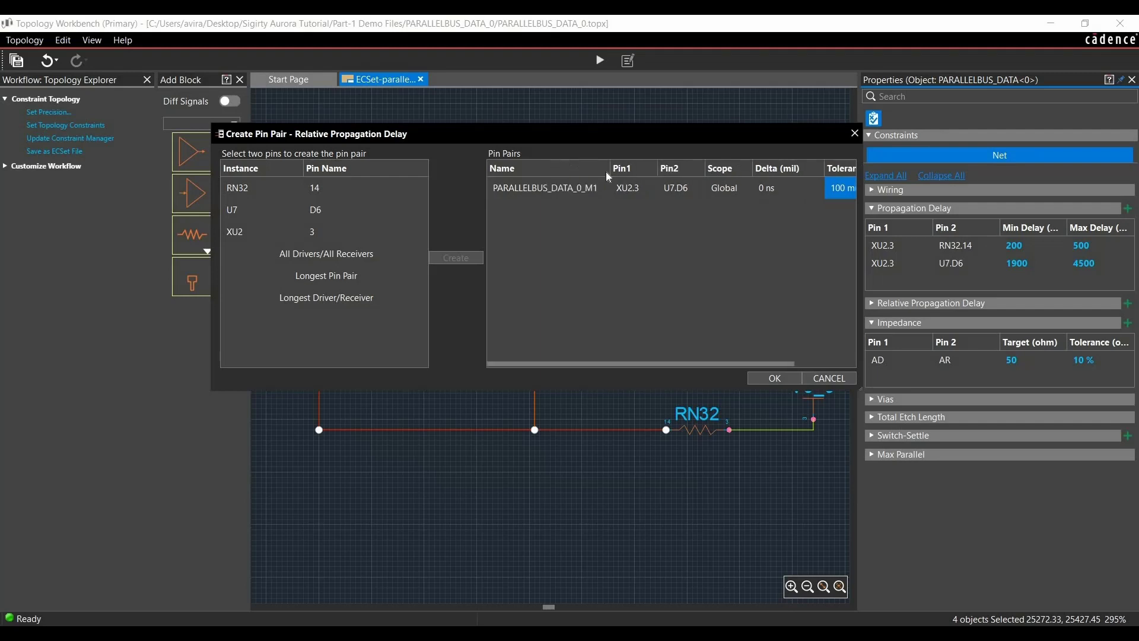
Step: Rename the relative propagation delay pin pair as BYTELANES and apply the constraint
double_click(569, 188)
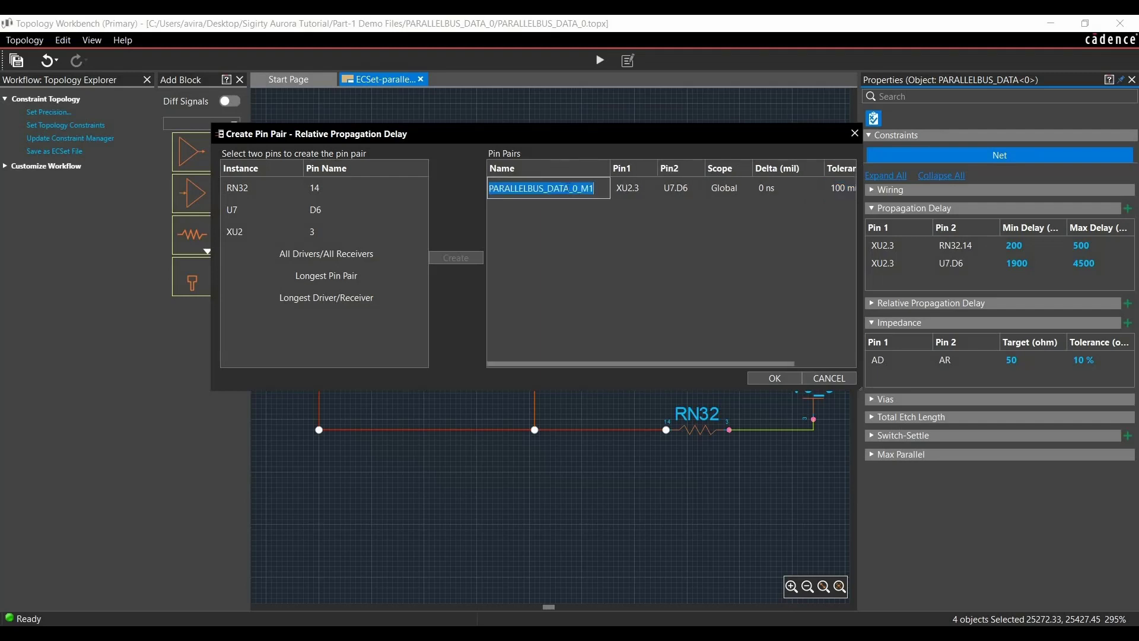
type("B")
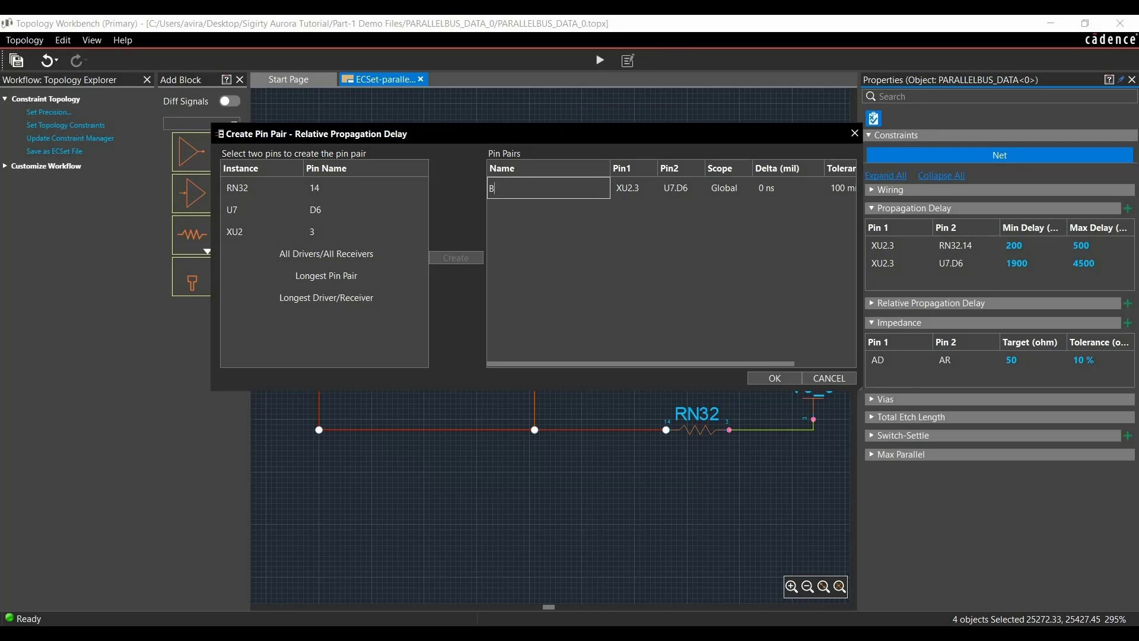
type("YTELANES")
key("Return")
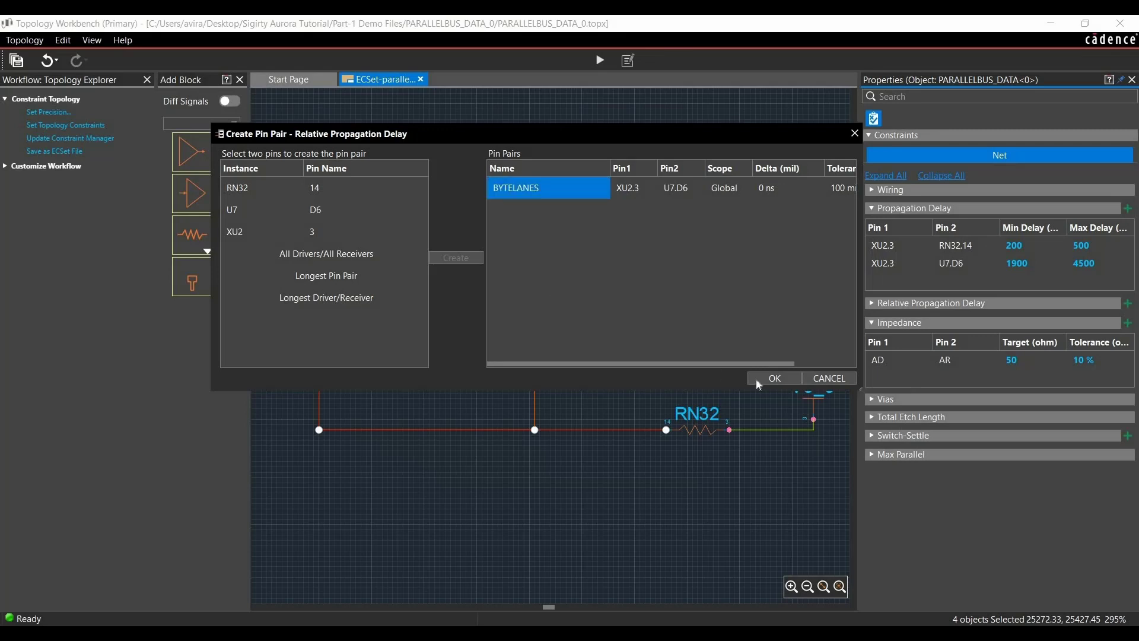
left_click(769, 380)
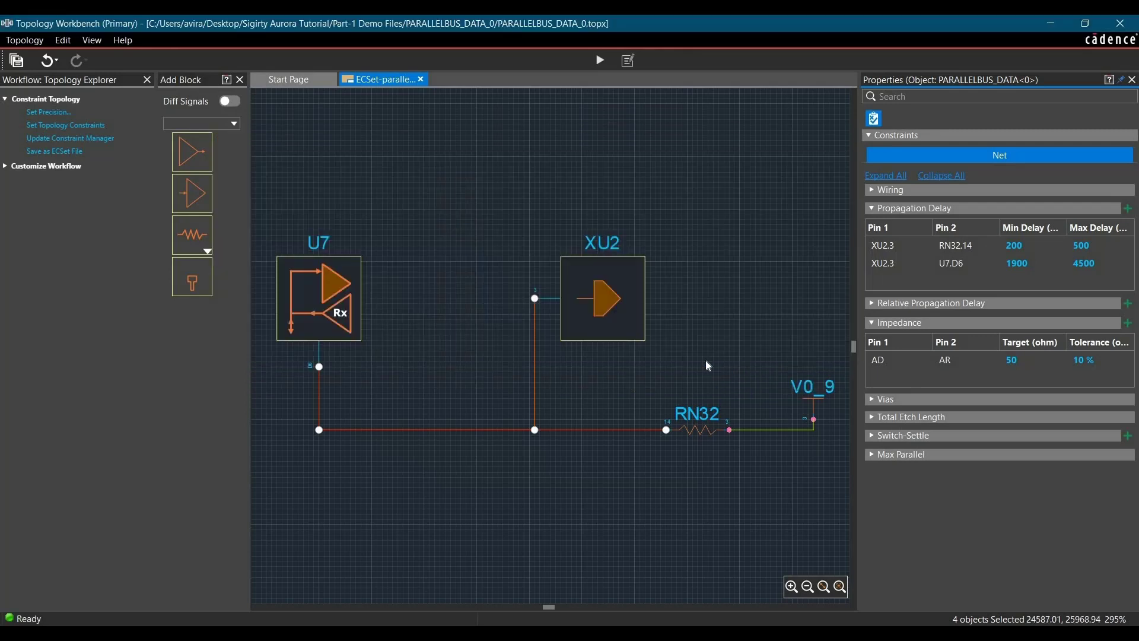
Step: Expand the Wiring constraints and set Schedule to Template and Verify Schedule to Yes
left_click(875, 191)
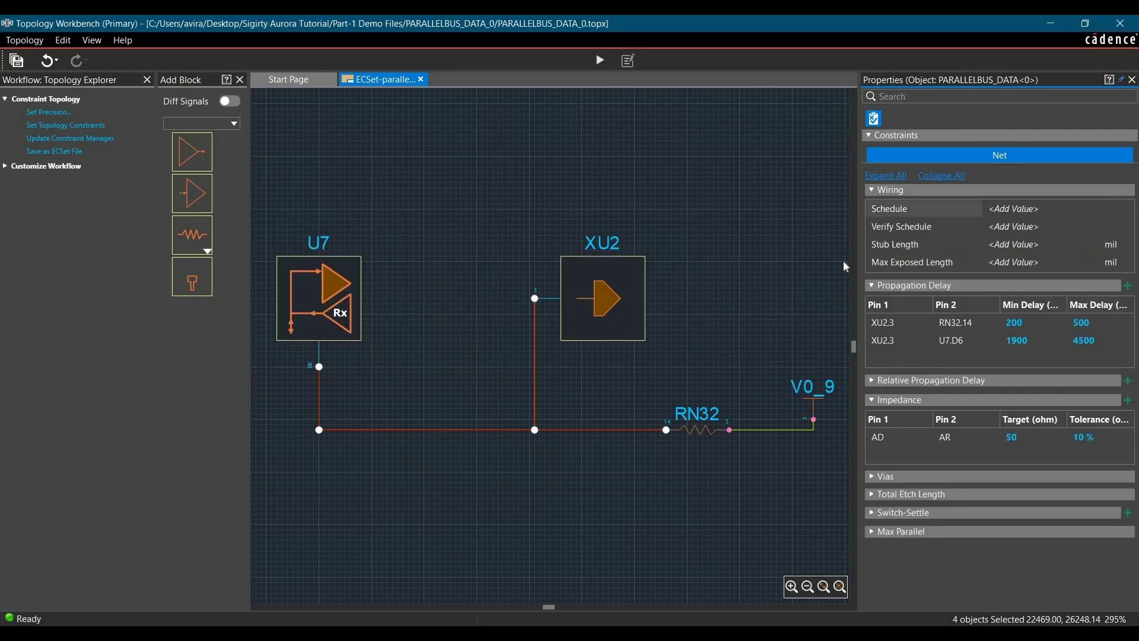
left_click(1023, 211)
left_click(1022, 210)
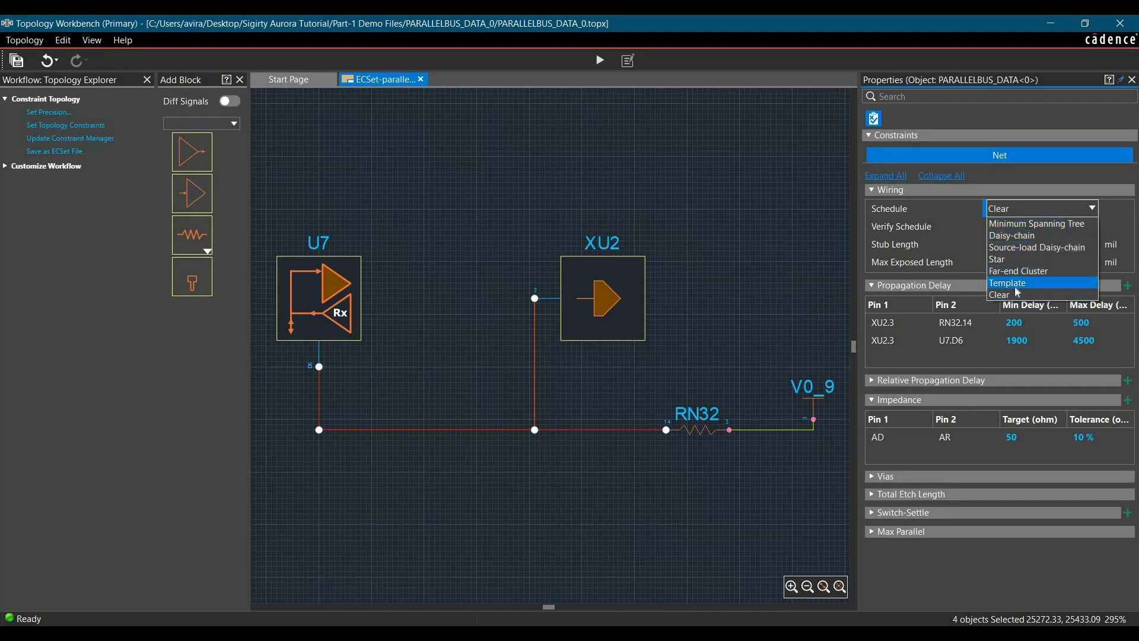
left_click(1015, 287)
left_click(1017, 225)
left_click(1017, 225)
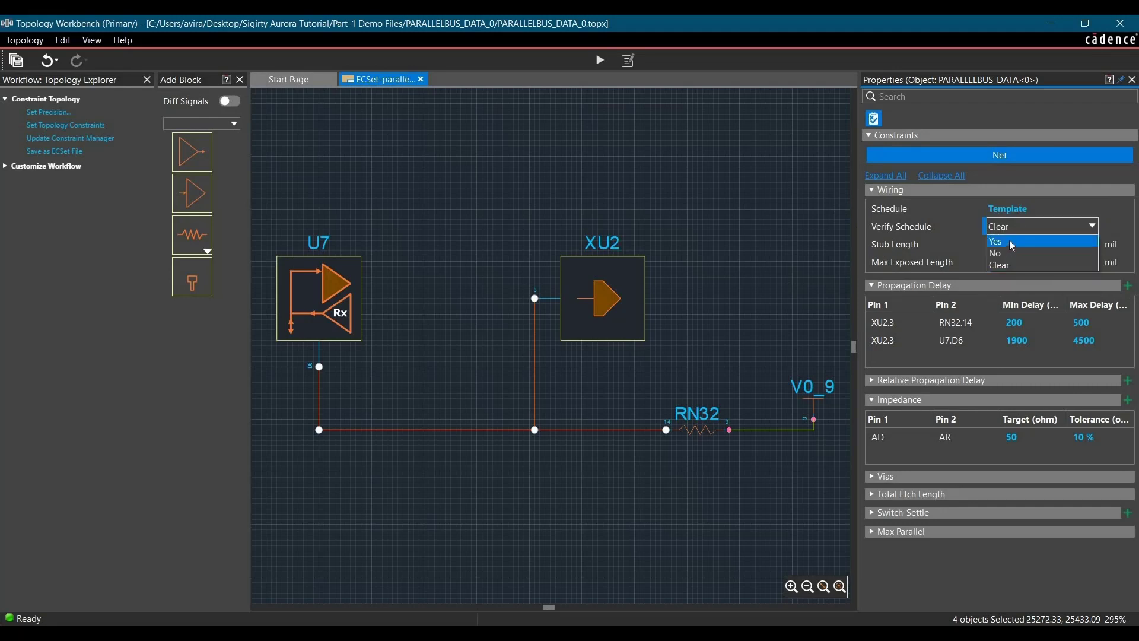
left_click(1010, 237)
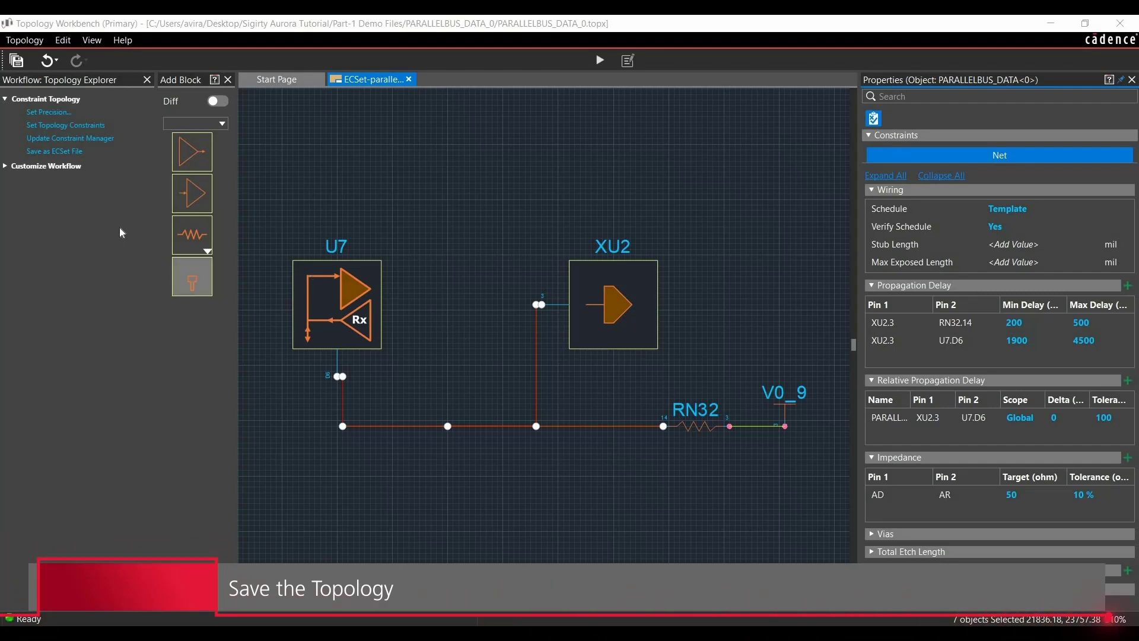
Step: Save the topology as an ECSet file named DATA_STROBE and update Constraint Manager with the topology constraints
left_click(50, 152)
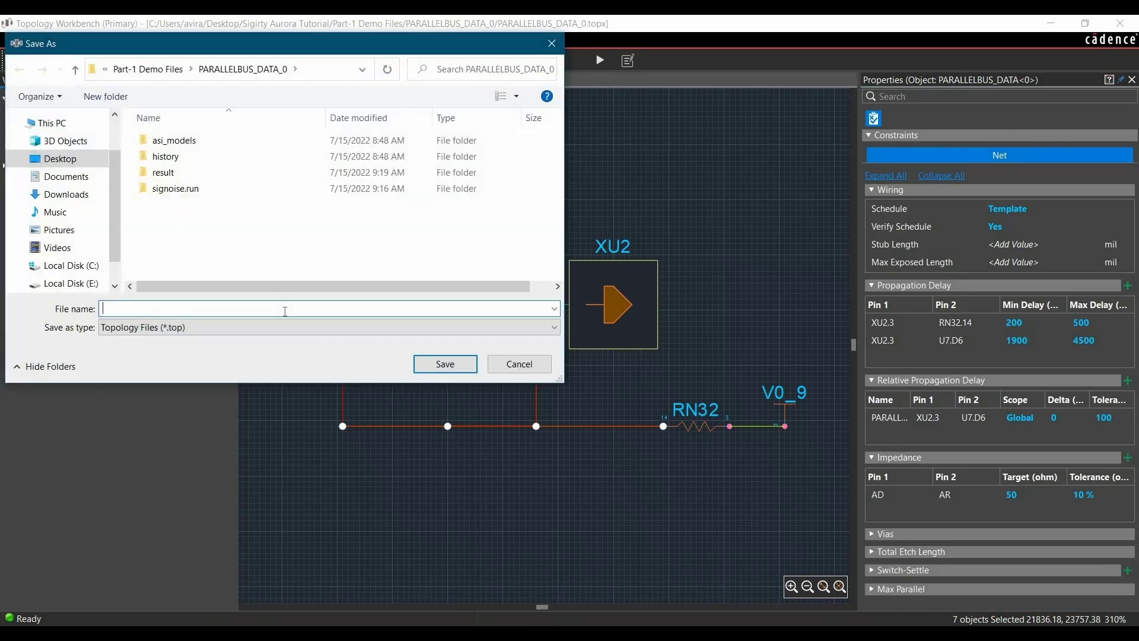
type("DATA_STROBE")
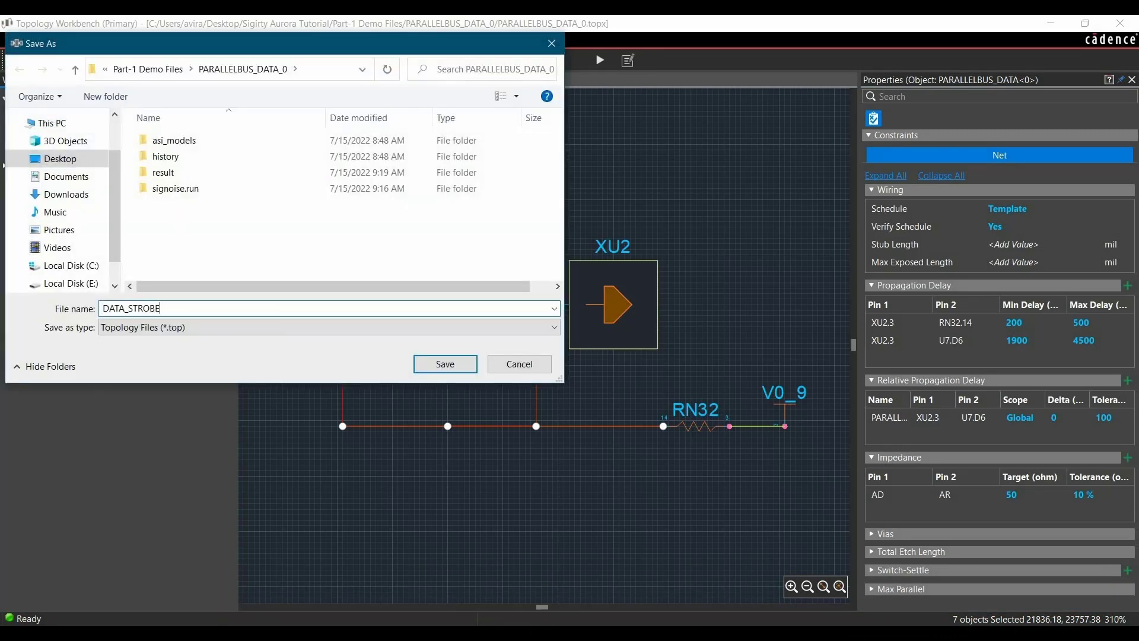
left_click(425, 369)
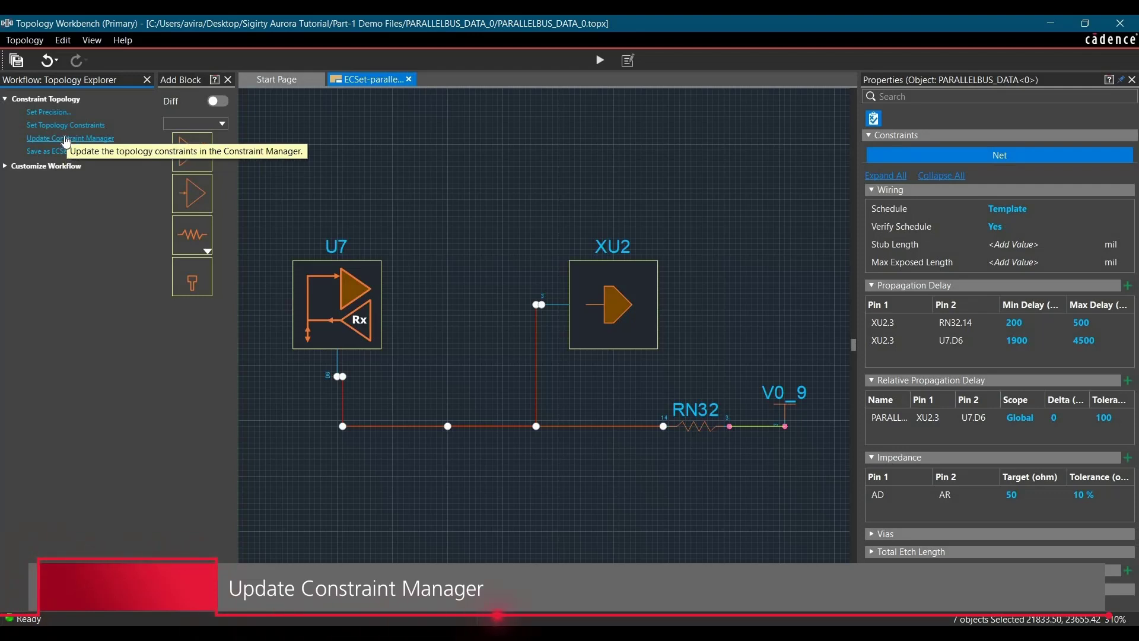
left_click(66, 140)
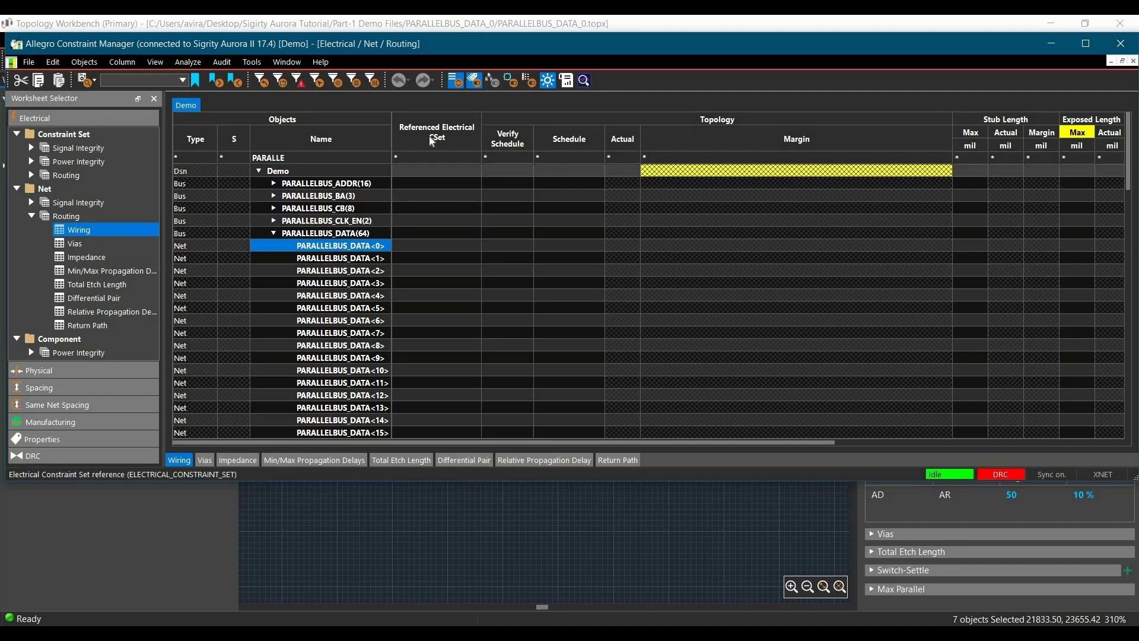
Step: Try the electrical CSet PARALLELBUS_DATA_0_ on net PARALLELBUS_DATA<0> in the Wiring worksheet and clear the reference again
double_click(427, 246)
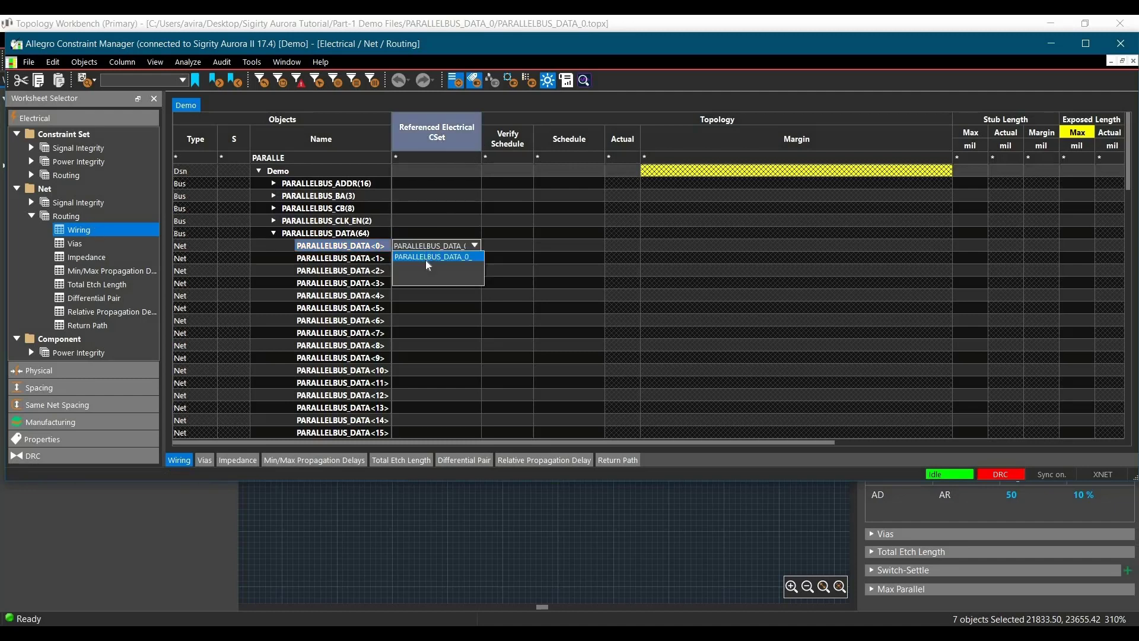
left_click(463, 260)
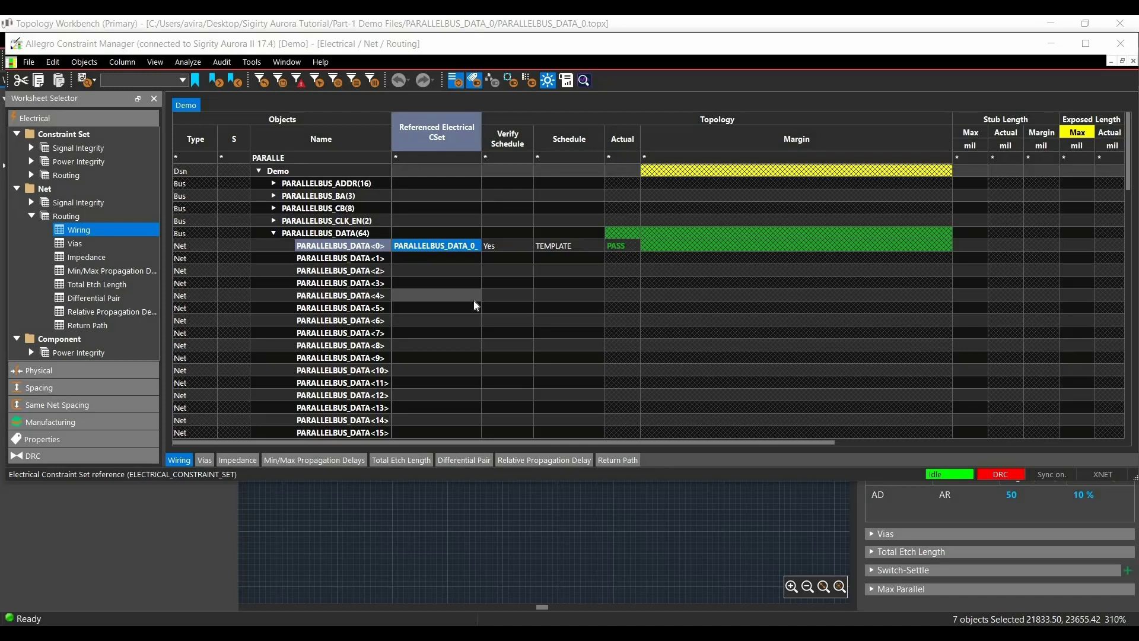
left_click(457, 246)
left_click(475, 245)
left_click(437, 269)
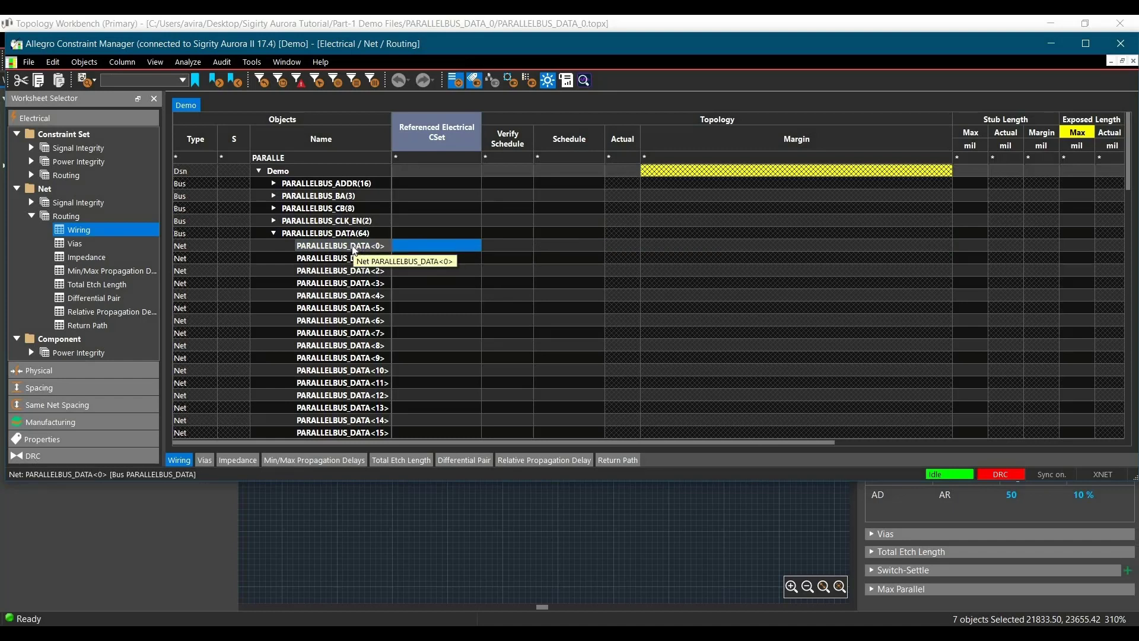
Step: Create net group LANE0 from nets PARALLELBUS_DATA<0> to PARALLELBUS_DATA<7> and the first PARALLELBUS_STROBE net
left_click_drag(354, 249, 345, 334)
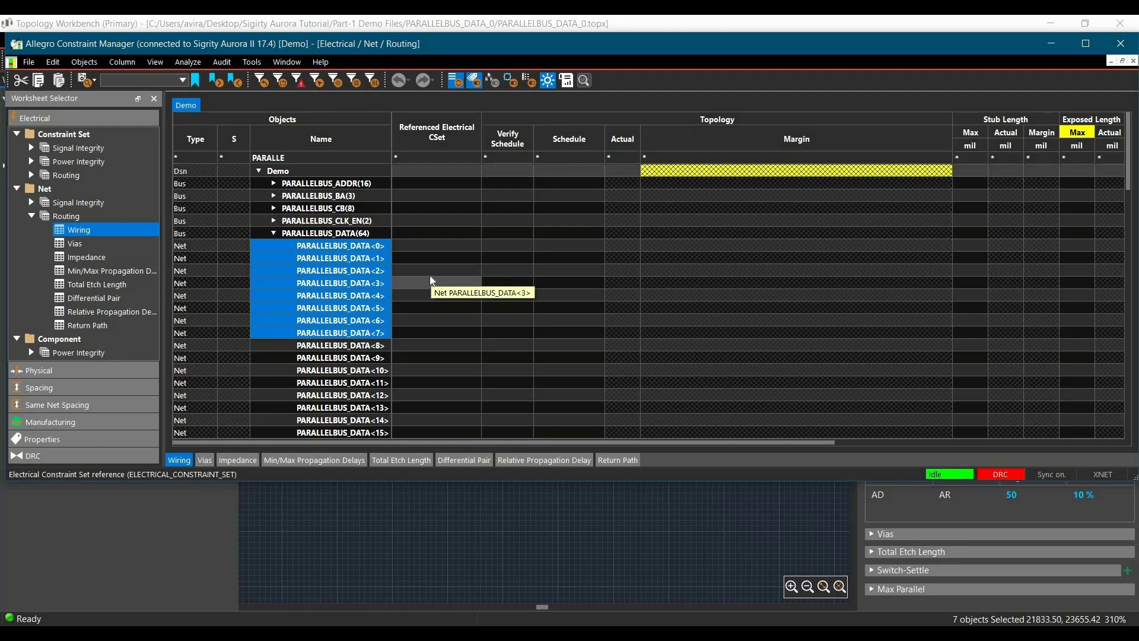
scroll(431, 282, "down", 20)
left_click(283, 285)
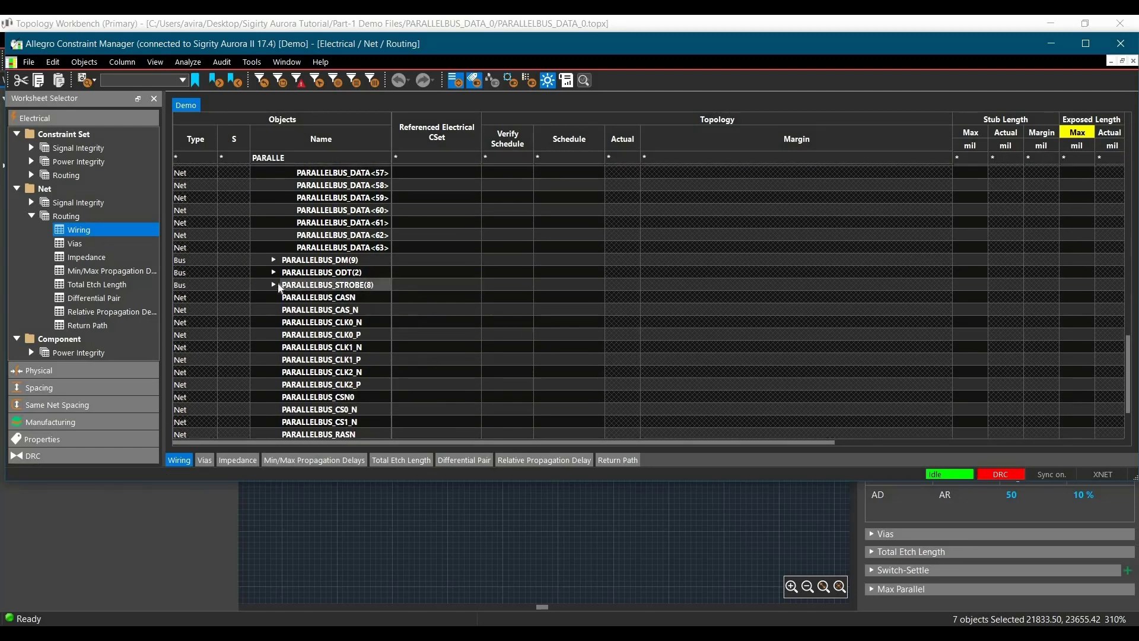
left_click(274, 285)
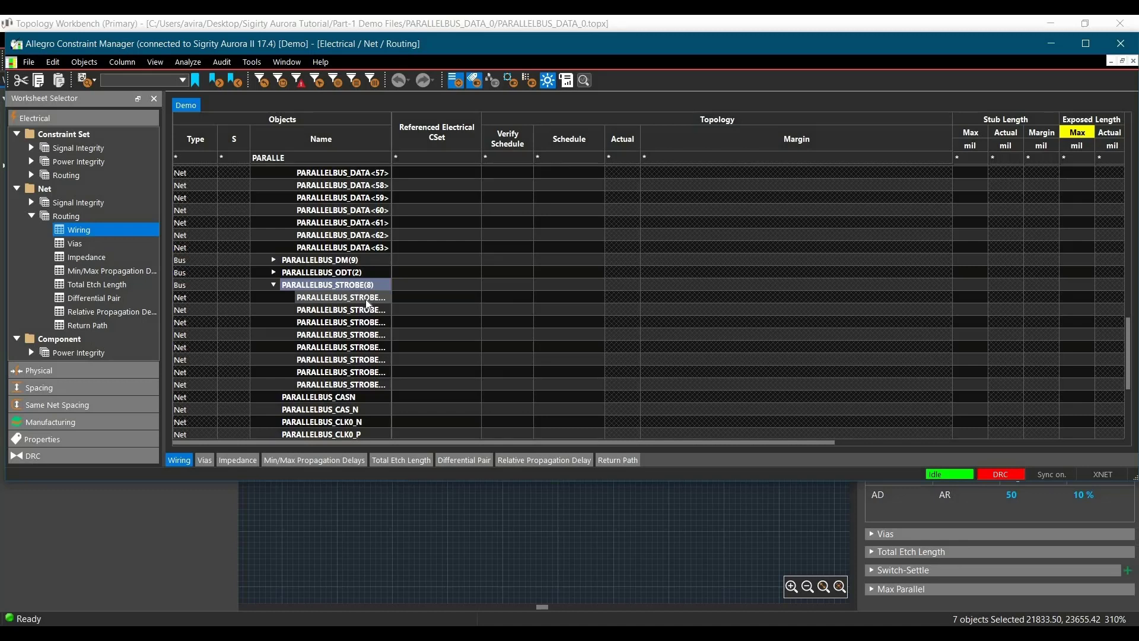
left_click(367, 301)
scroll(409, 319, "up", 14)
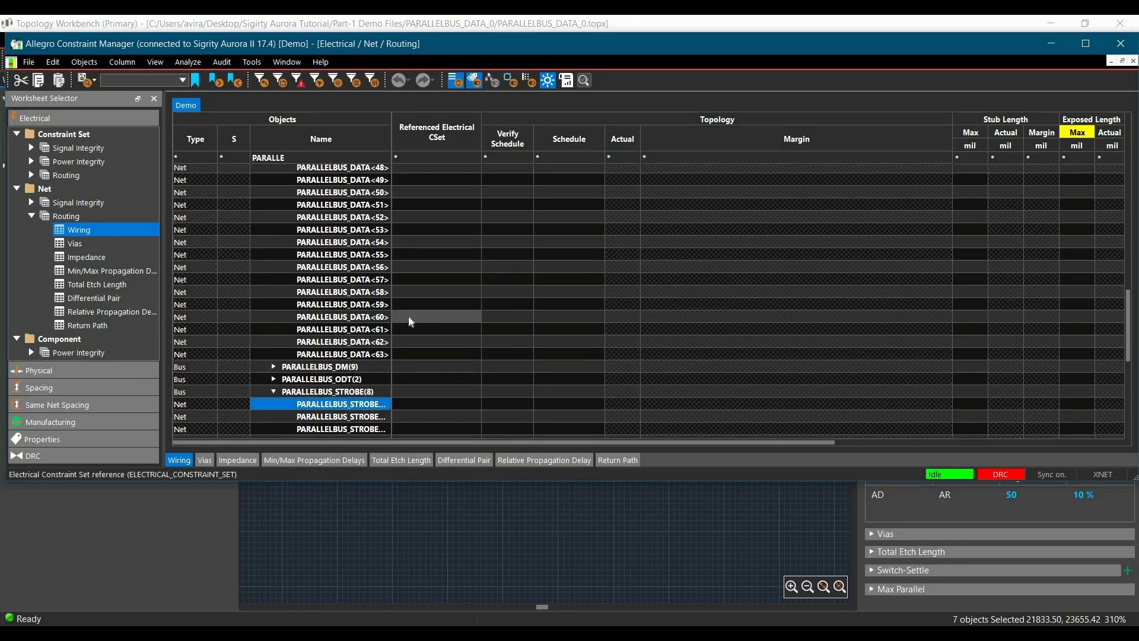
scroll(410, 319, "up", 7)
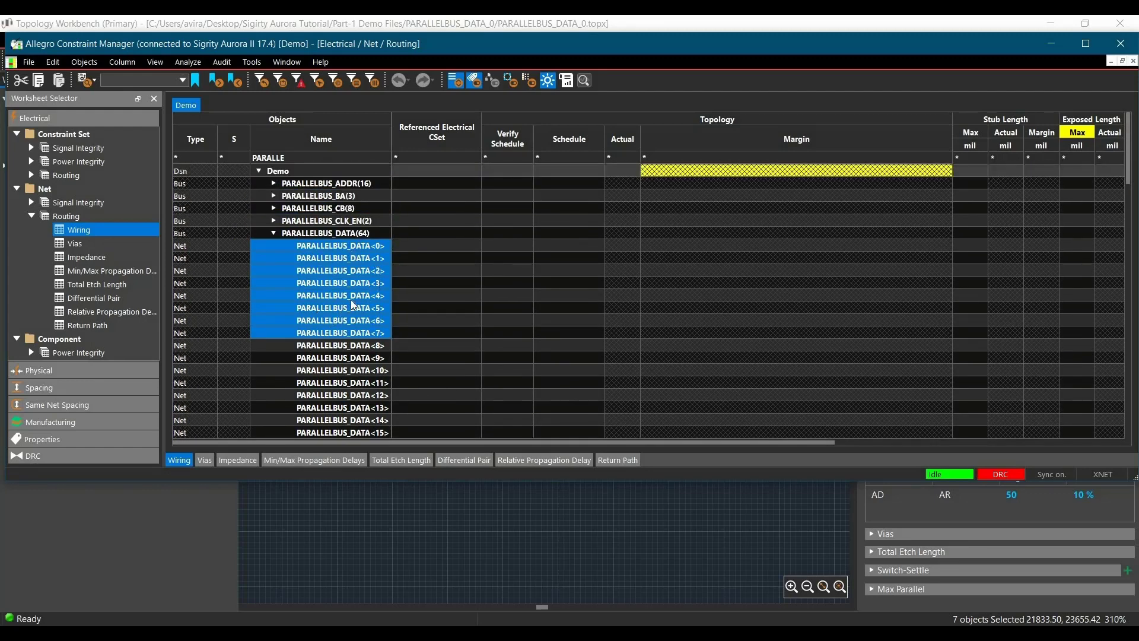
right_click(356, 250)
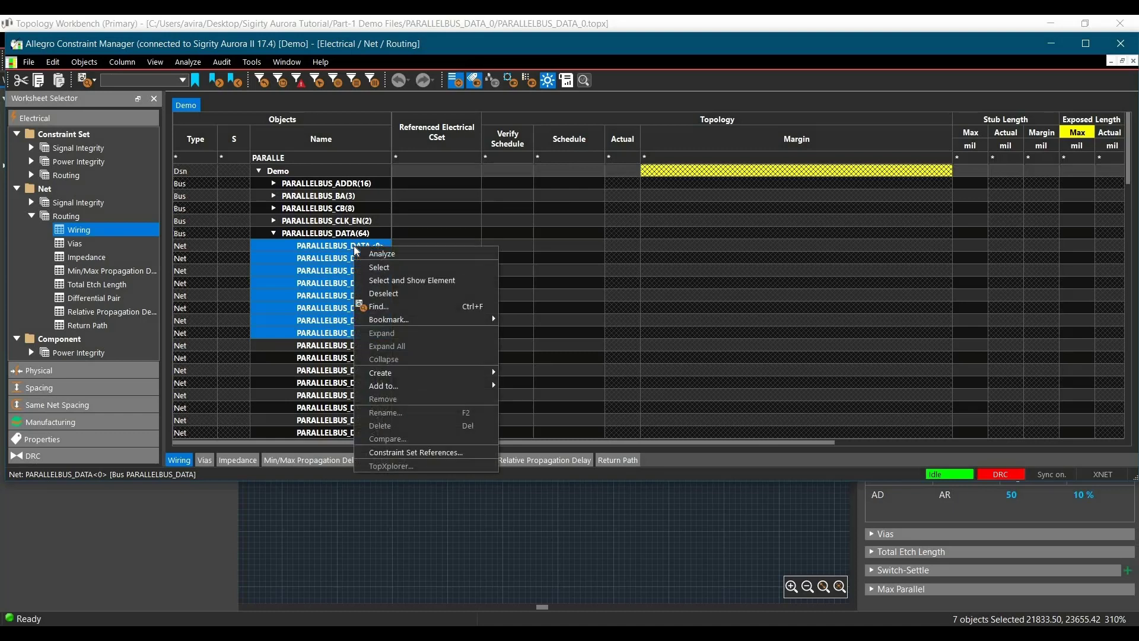
mouse_move(481, 373)
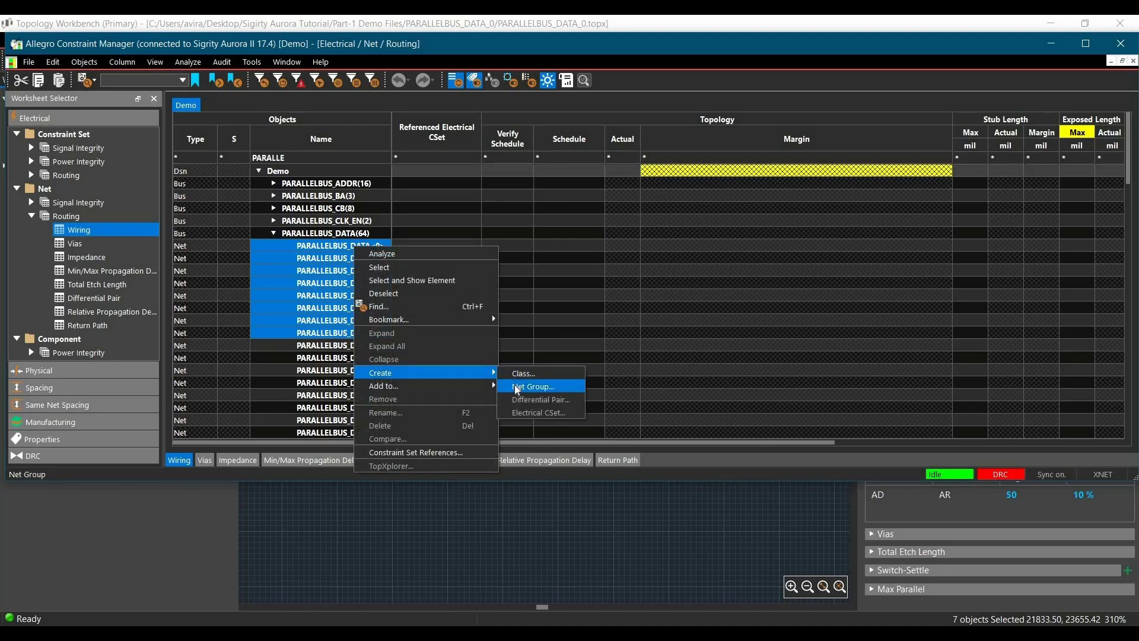
left_click(544, 386)
key("BackSpace")
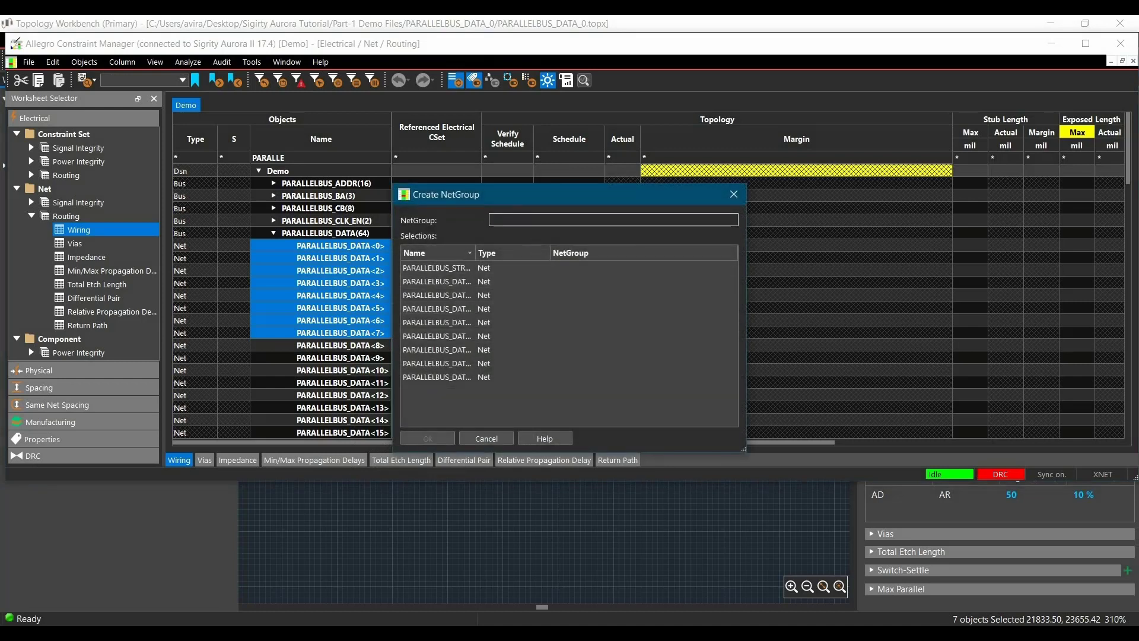
type("LANE0")
left_click(452, 438)
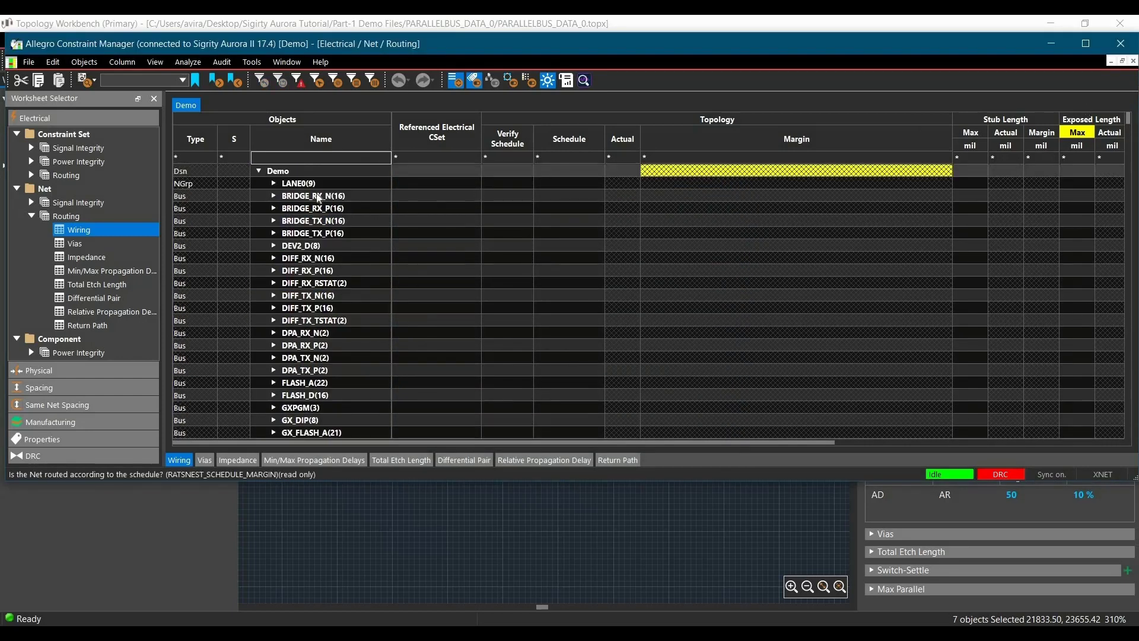
Step: Expand LANE0 with the Name column widened, and create net group LANE1 from PARALLELBUS_DATA<8> to <15> and PARALLELBUS_STROBE<1>
left_click(273, 183)
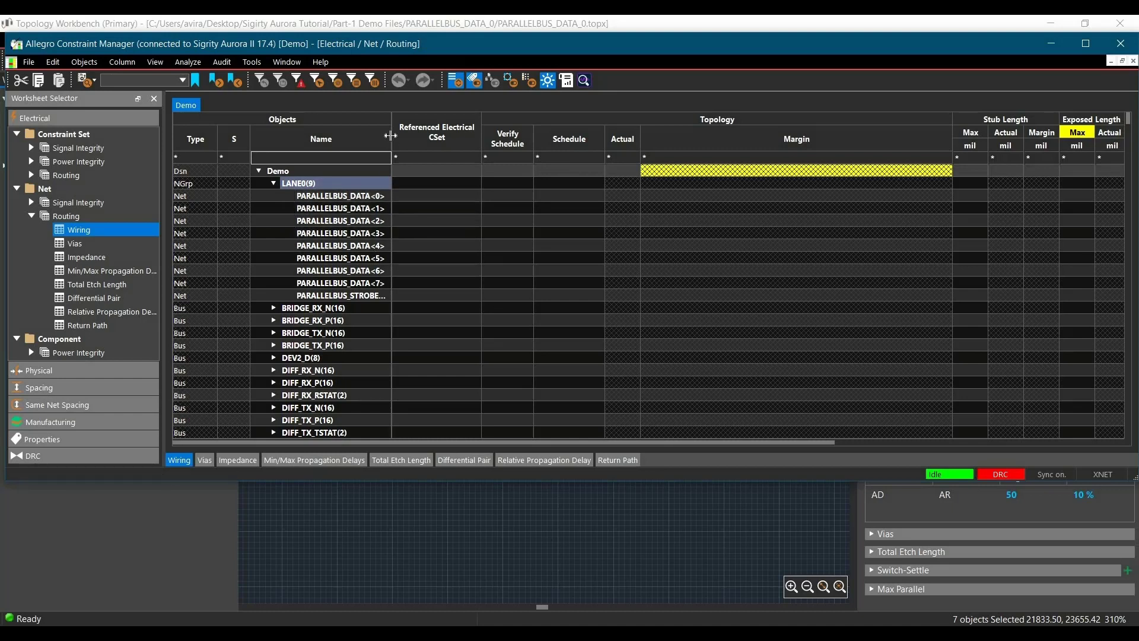
left_click_drag(392, 141, 465, 142)
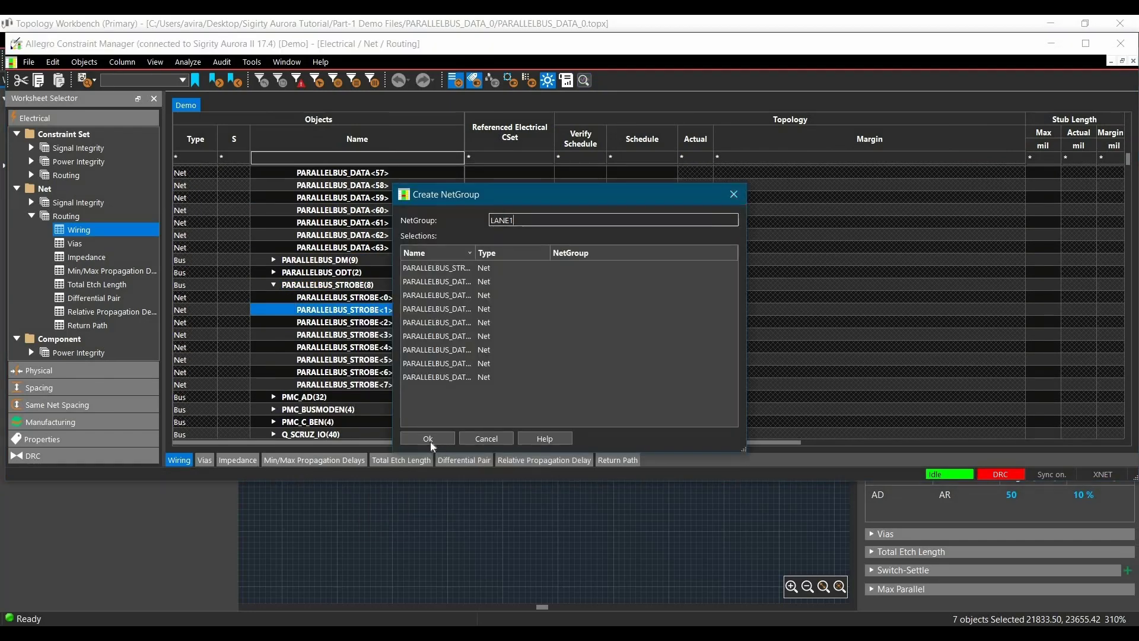
left_click(428, 439)
Step: Create the remaining byte-lane net groups from LANE2 onward, each from the next eight PARALLELBUS_DATA nets and their matching PARALLELBUS_STROBE net
right_click(436, 298)
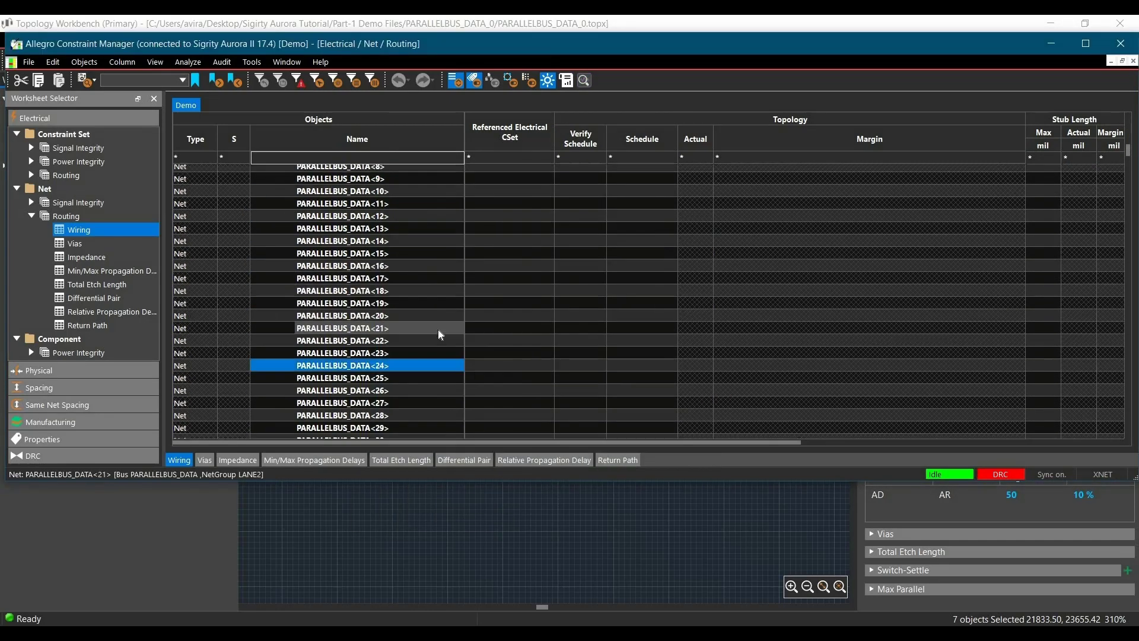
key("Return")
scroll(438, 315, "down", 10)
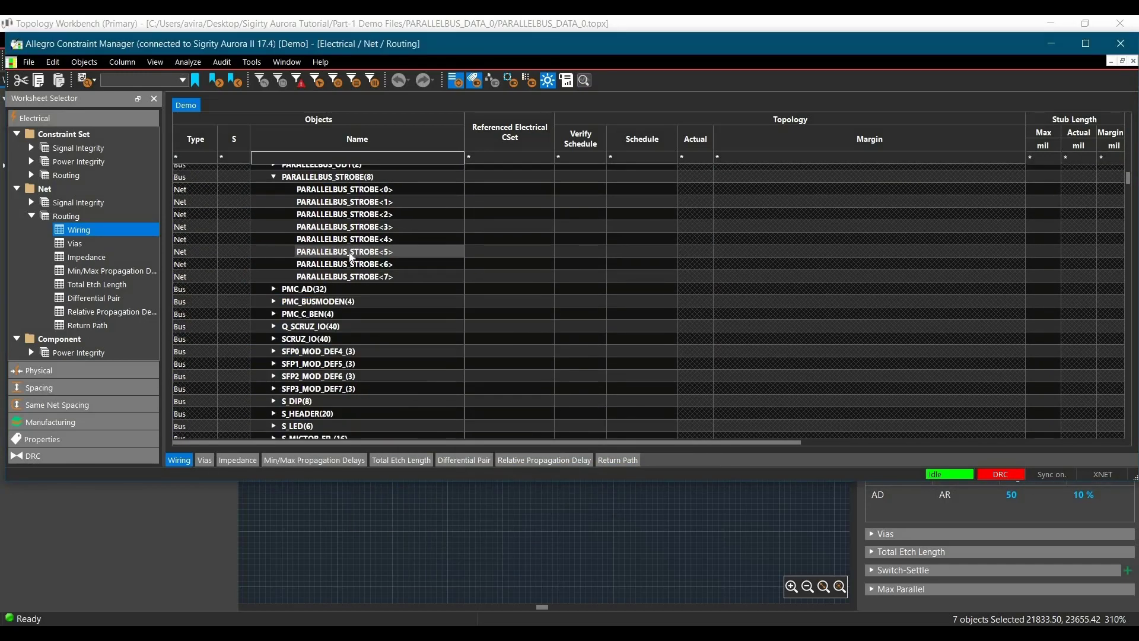
right_click(352, 256)
left_click(453, 310)
key("Return")
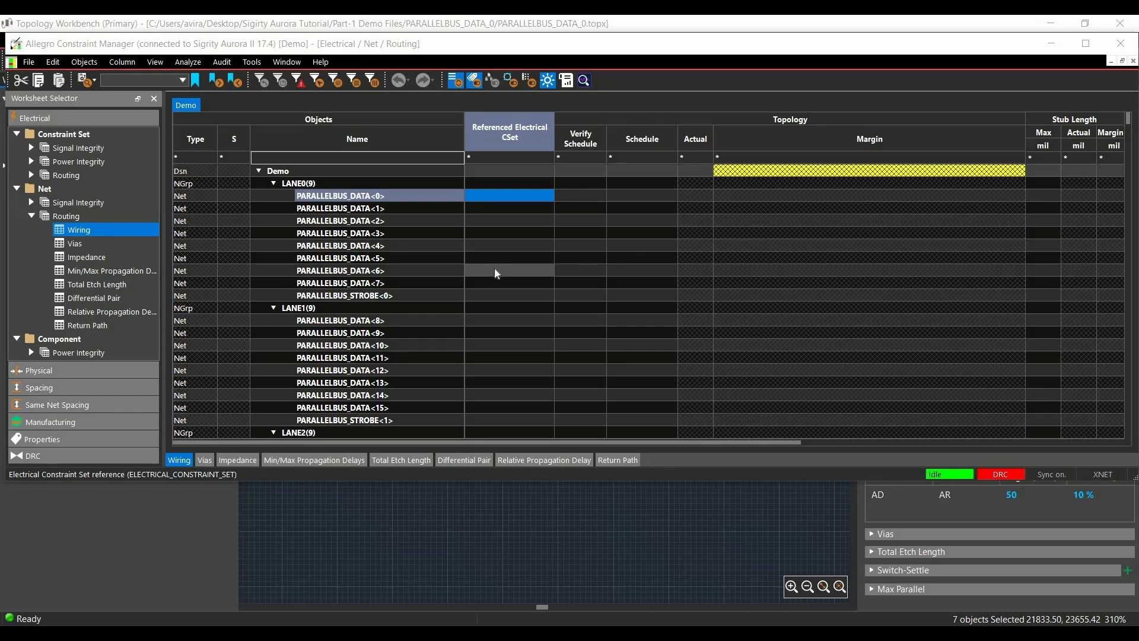
Step: Assign the electrical CSet PARALLELBUS_DATA_0_ to the PARALLELBUS_DATA and PARALLELBUS_STROBE buses in the Wiring worksheet
scroll(505, 301, "down", 7)
scroll(505, 301, "down", 20)
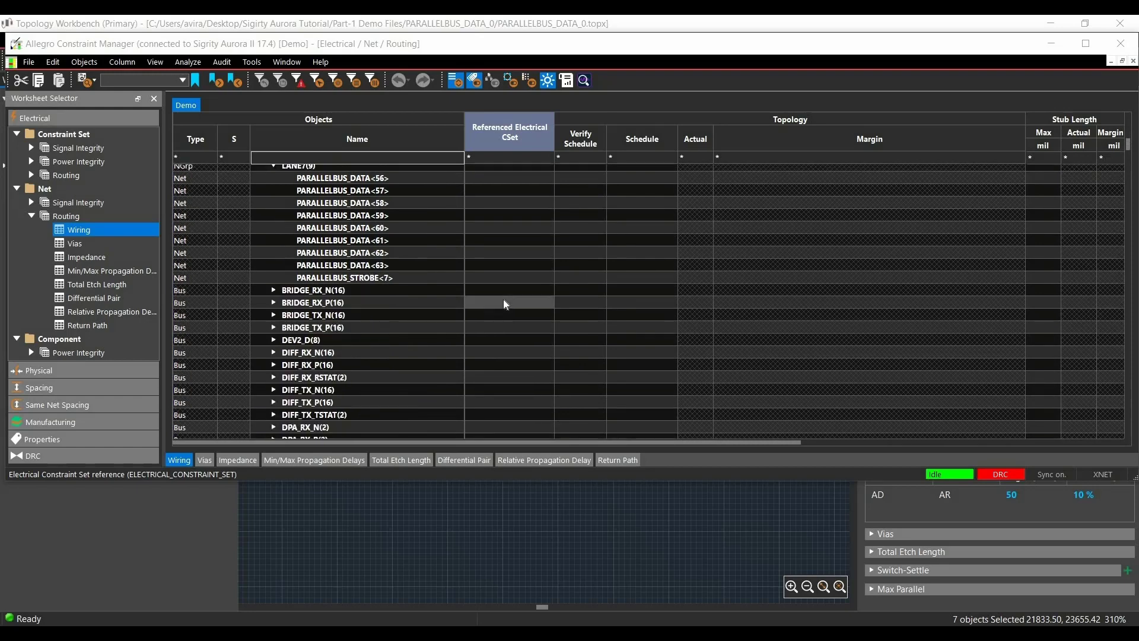
scroll(506, 303, "down", 1)
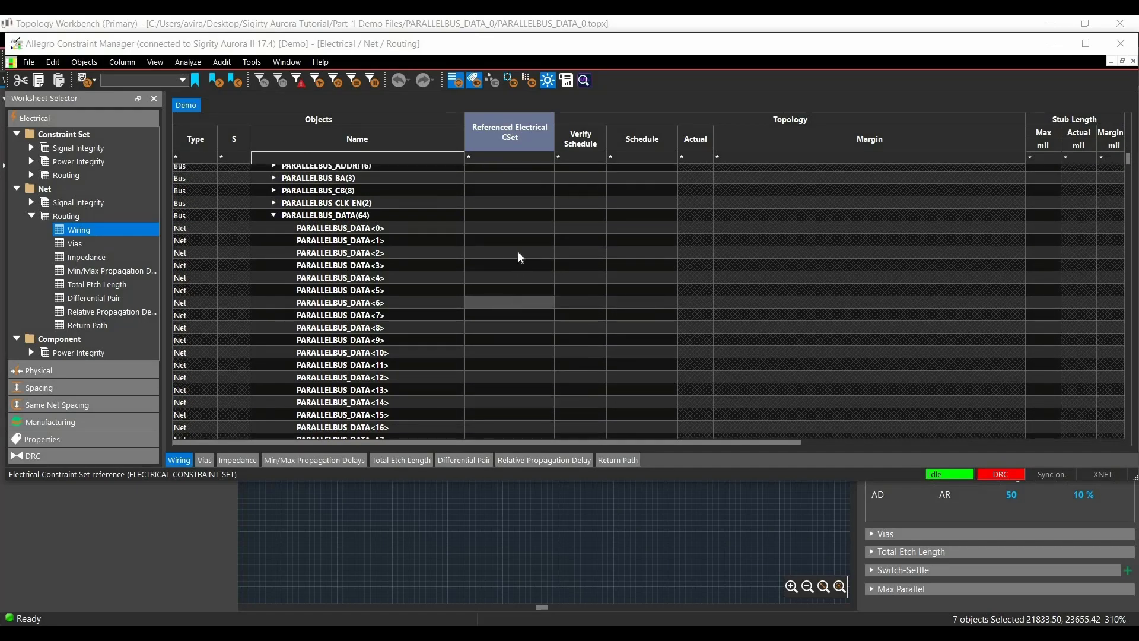
left_click(513, 216)
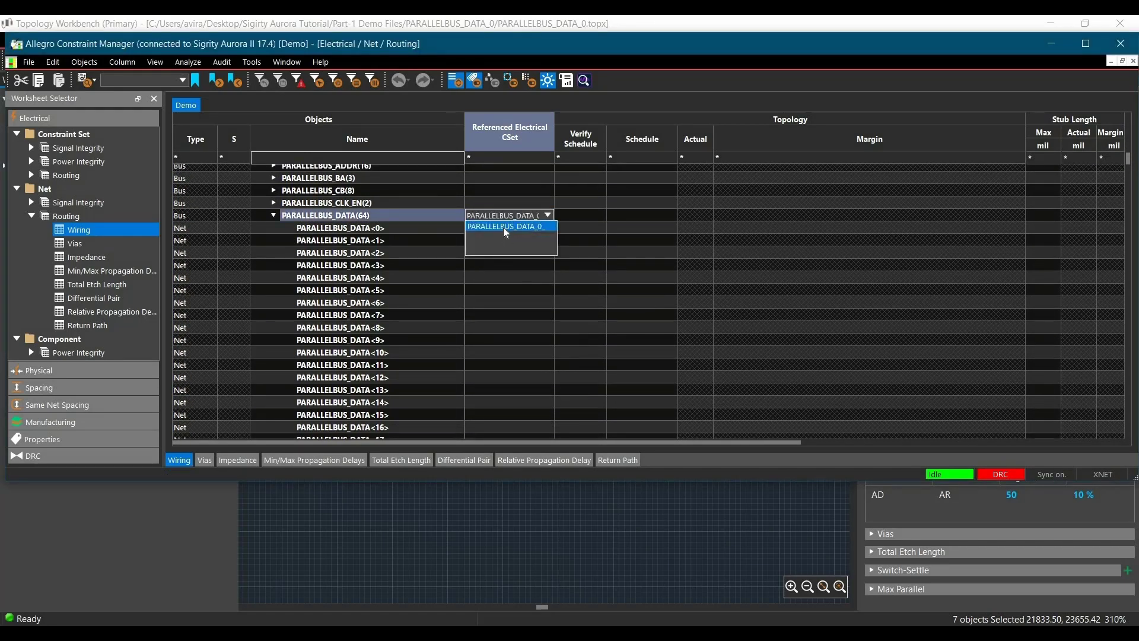
left_click(506, 228)
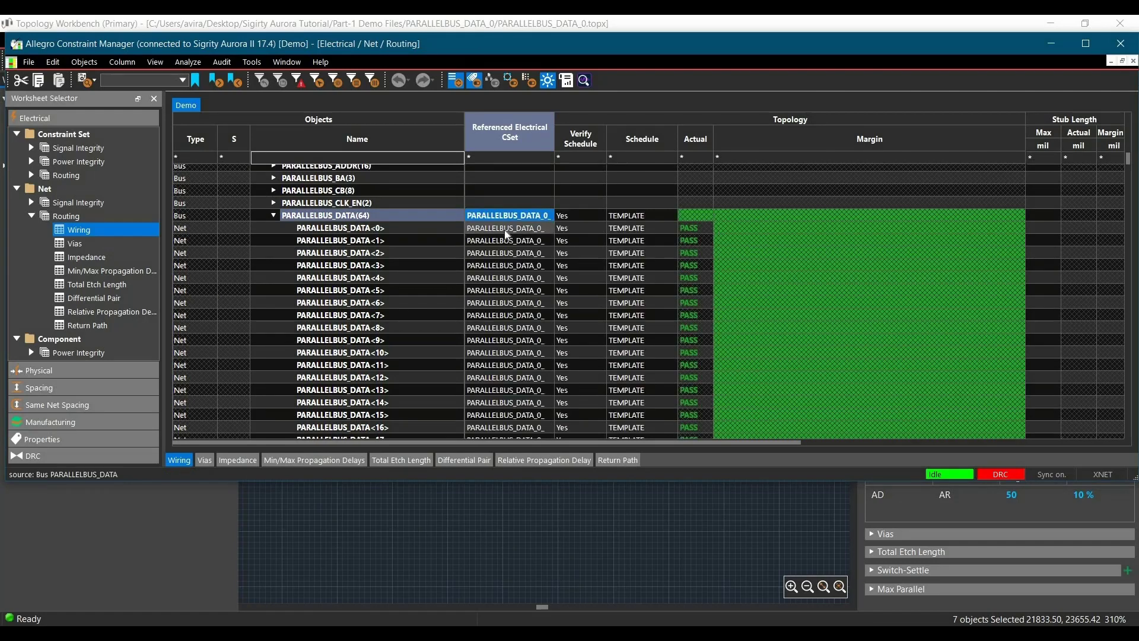
scroll(506, 235, "down", 20)
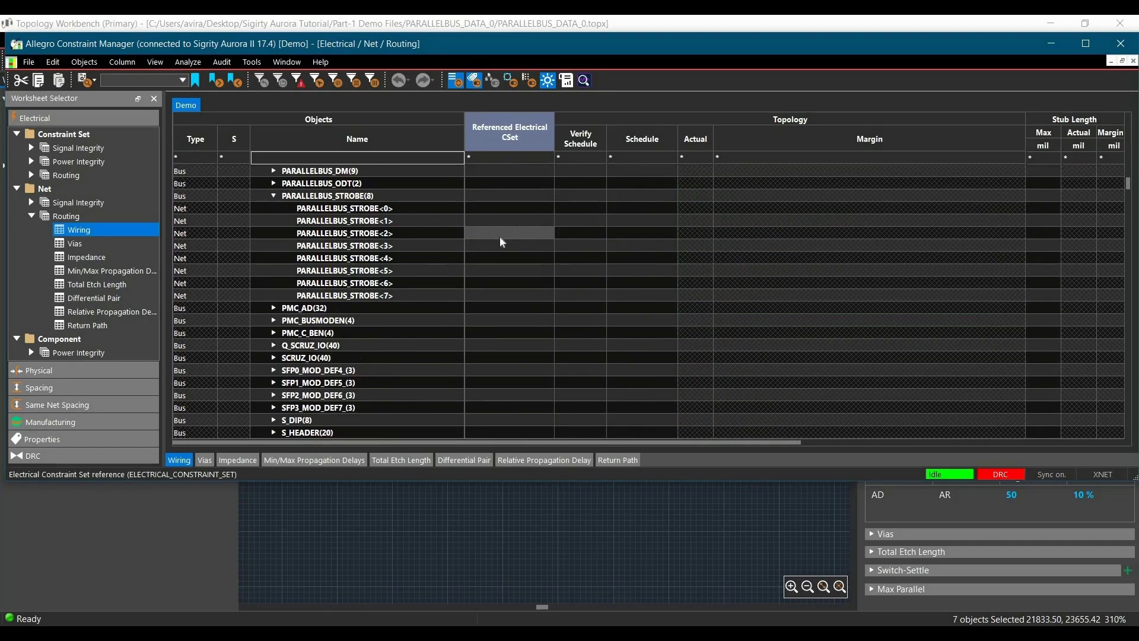
left_click(507, 196)
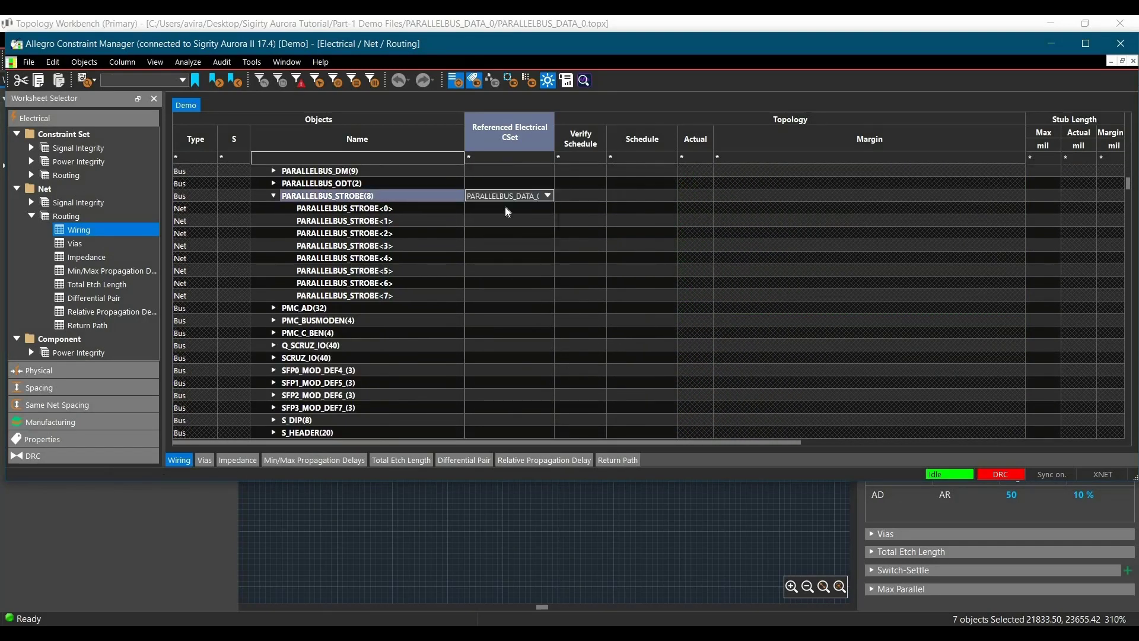
key("Return")
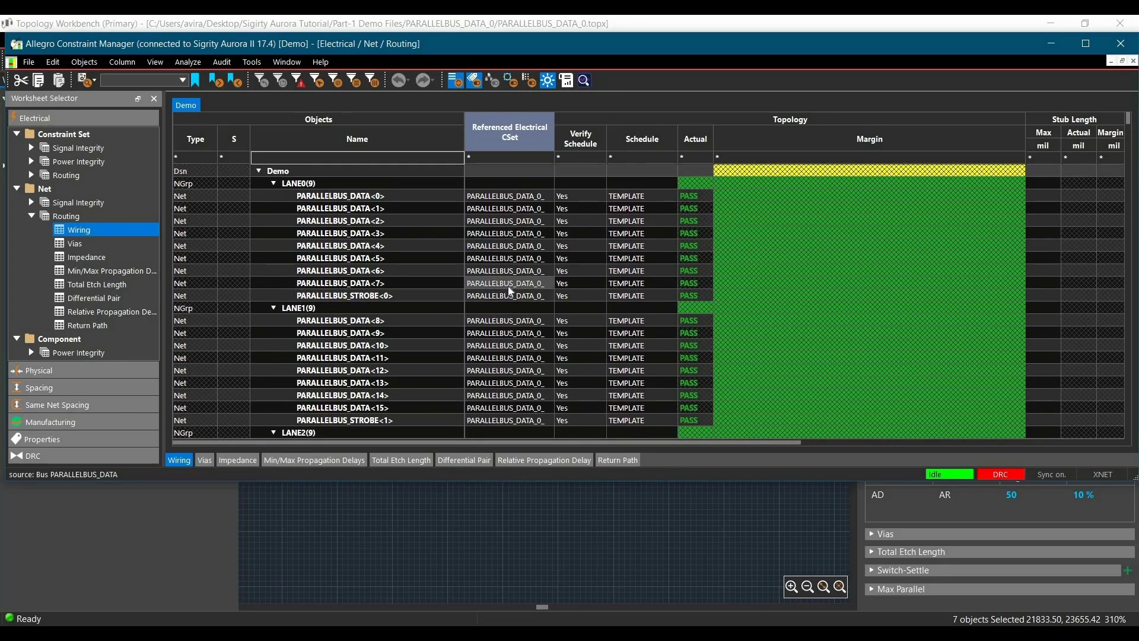
Step: Review the byte-lane nets' inherited constraints in the Impedance and Min/Max Propagation Delays worksheets
left_click(236, 499)
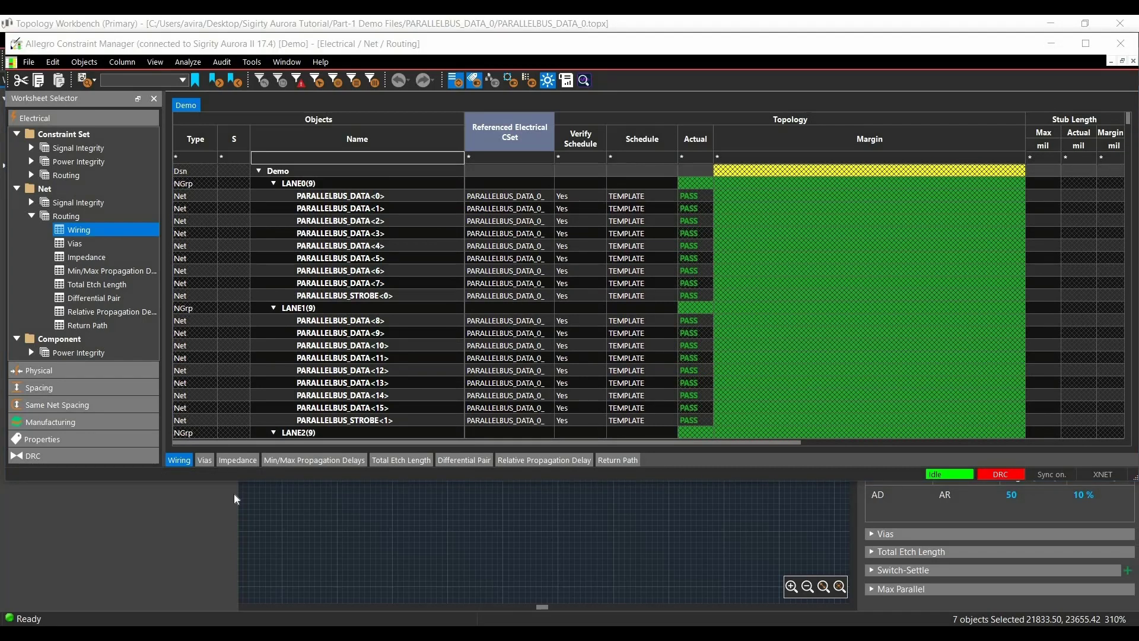
left_click(232, 464)
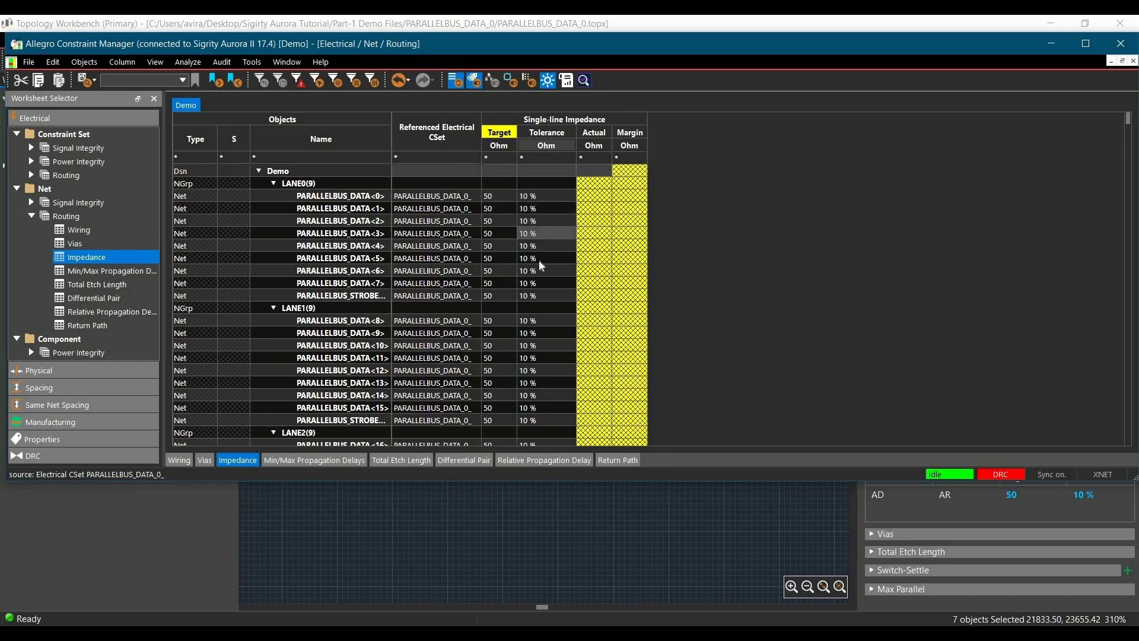
left_click(296, 463)
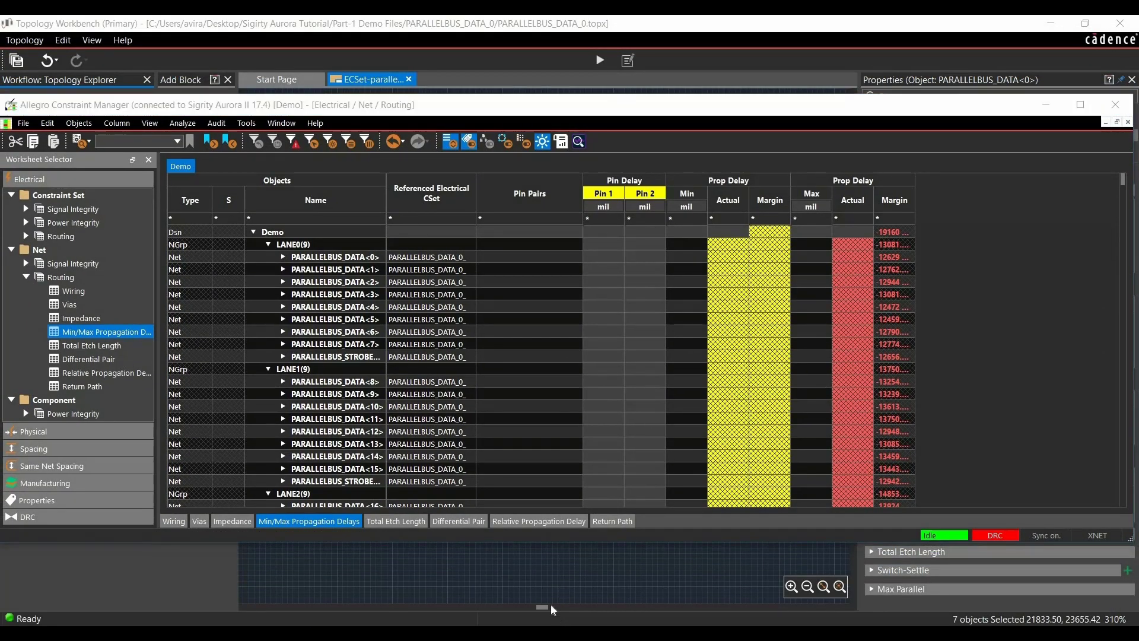
Step: Switch to the Sigrity Aurora board layout to inspect the parallel bus ratsnest and component placement, and return to Constraint Manager
mouse_move(552, 610)
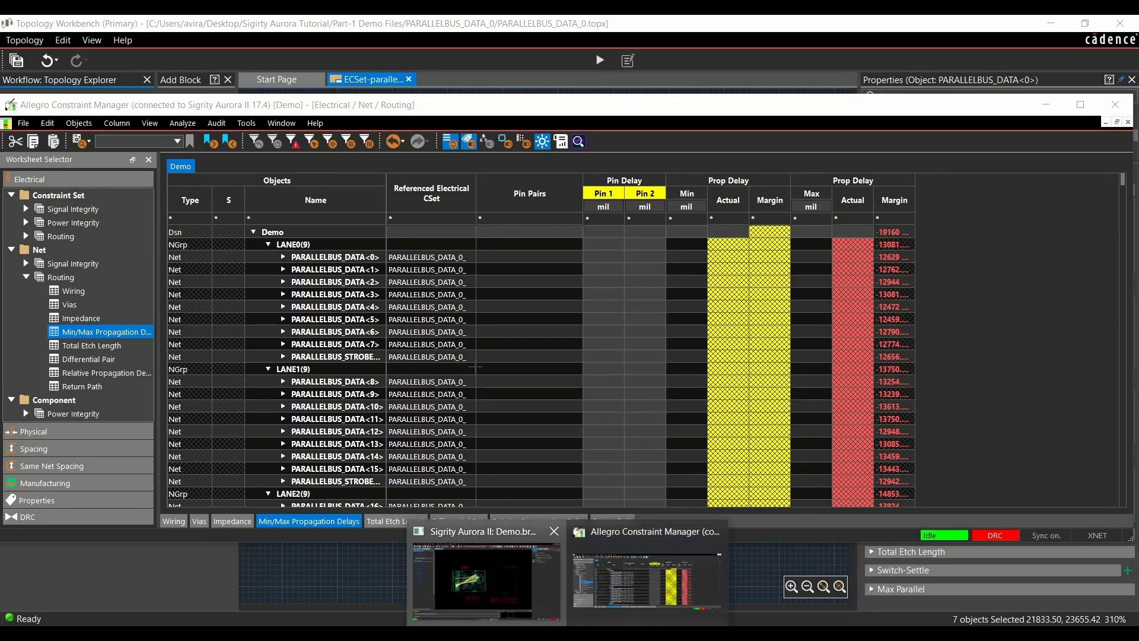
left_click(493, 586)
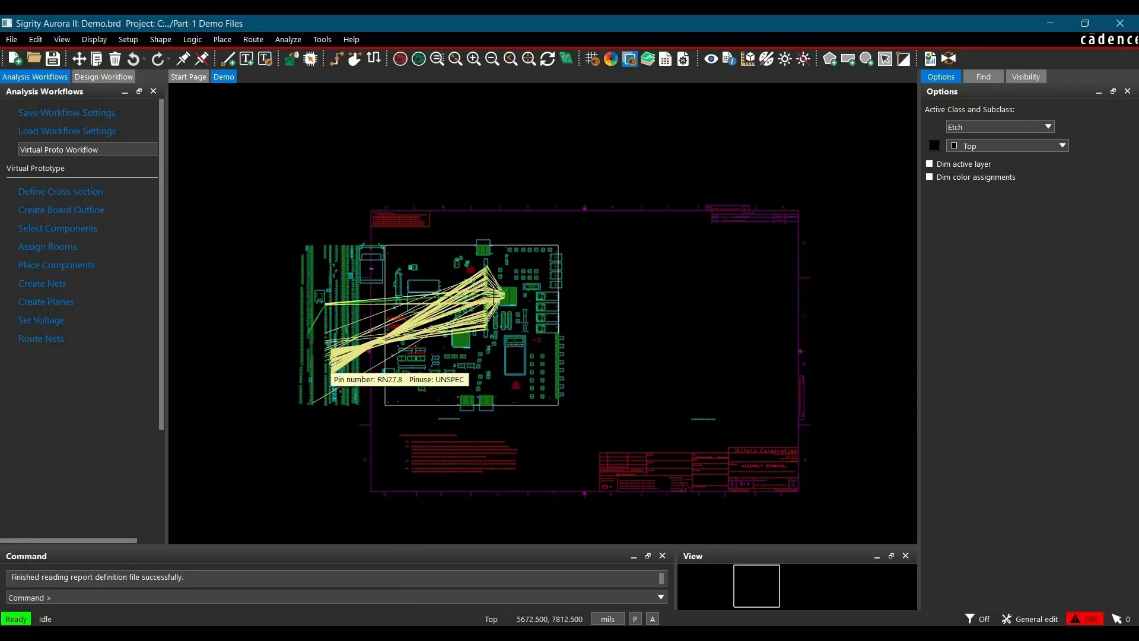
mouse_move(485, 308)
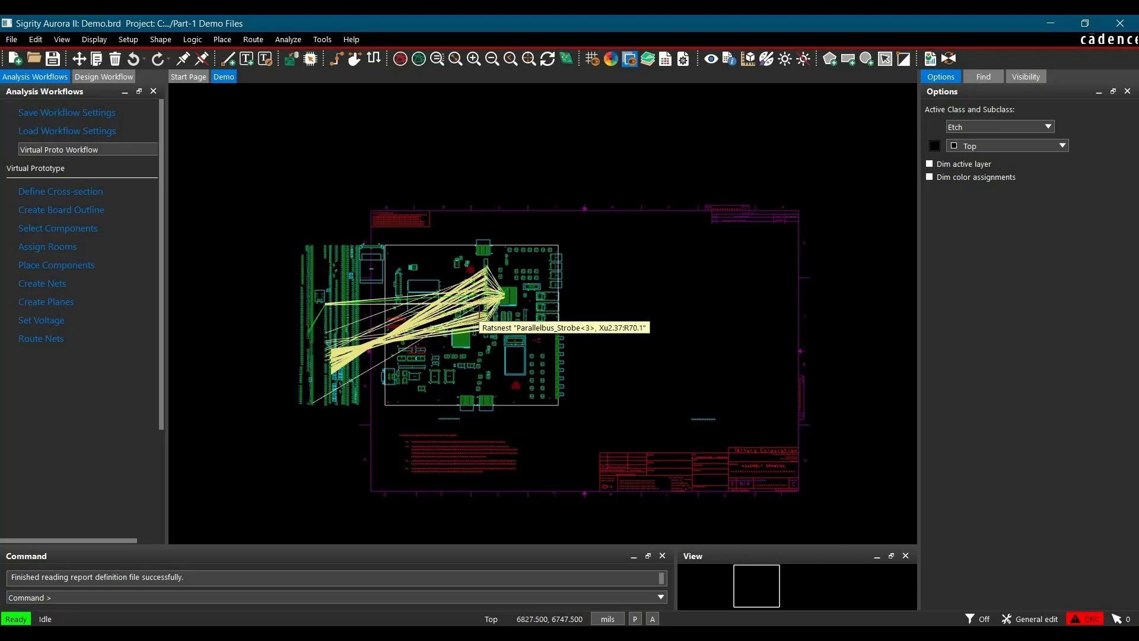
left_click(629, 634)
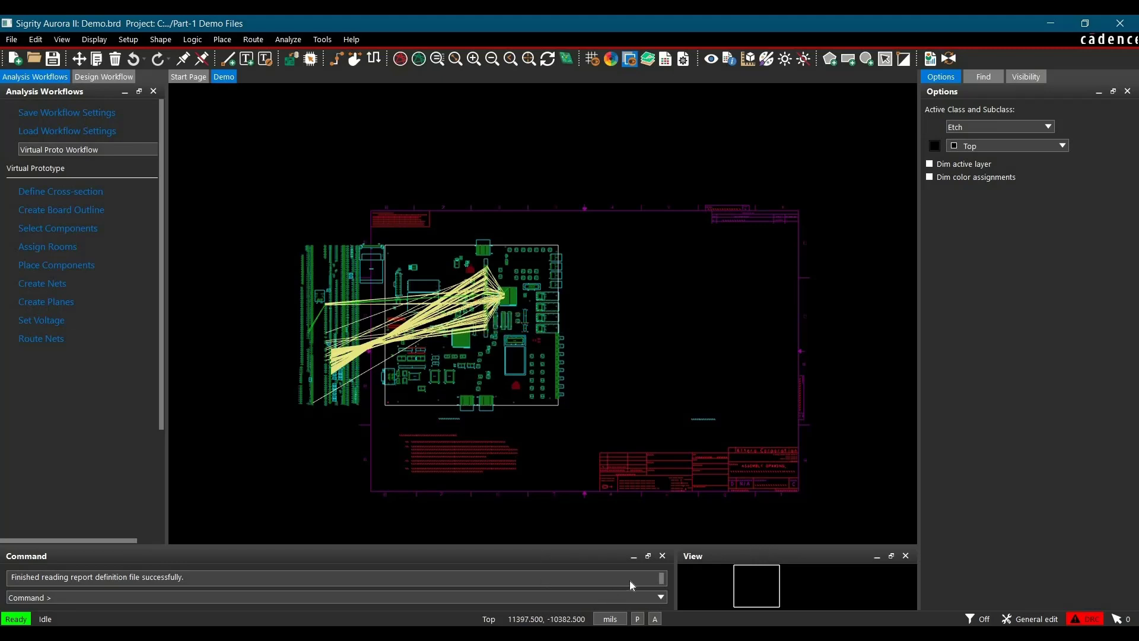
left_click(631, 579)
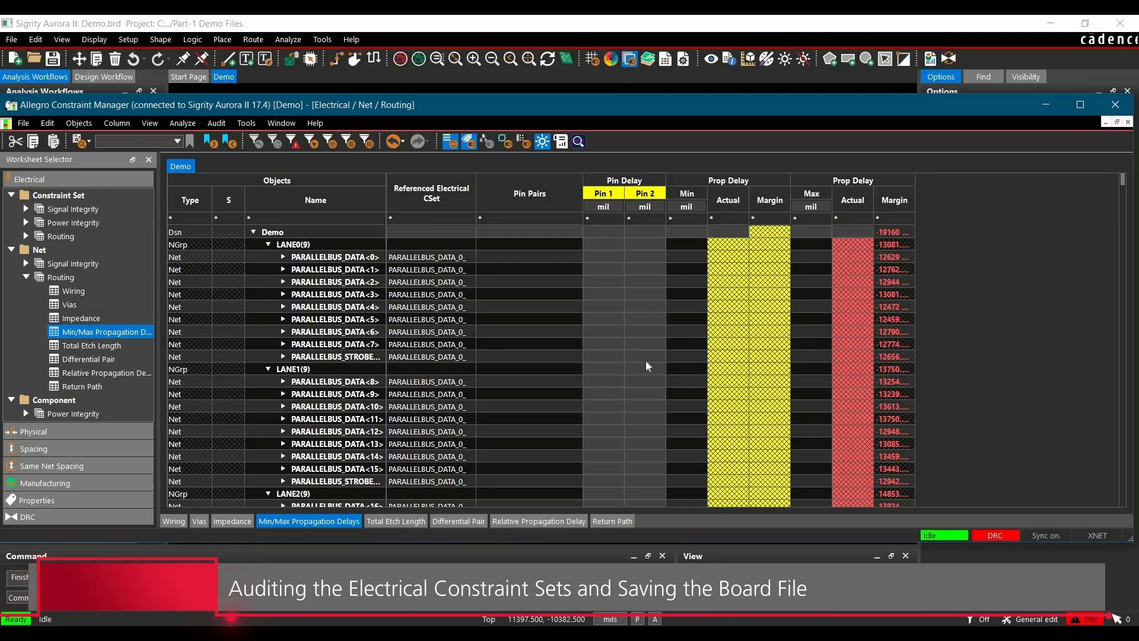
Step: Audit the electrical CSets with all workbooks closed, save the report as ecsetaudit.rpt, and close it after reviewing the application results
left_click(221, 126)
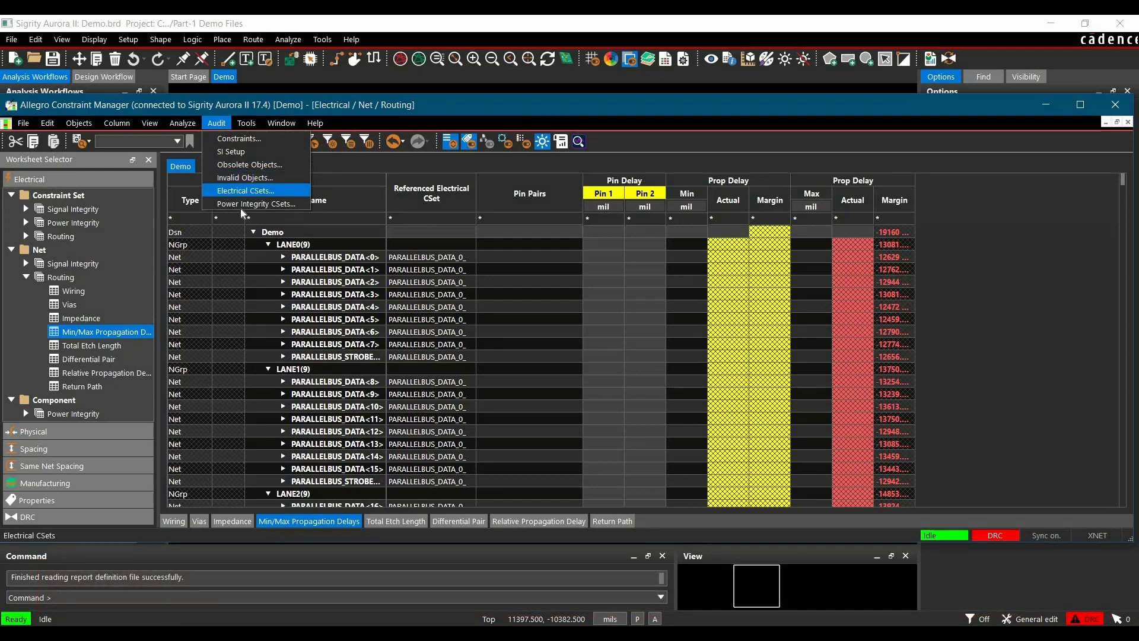
left_click(234, 190)
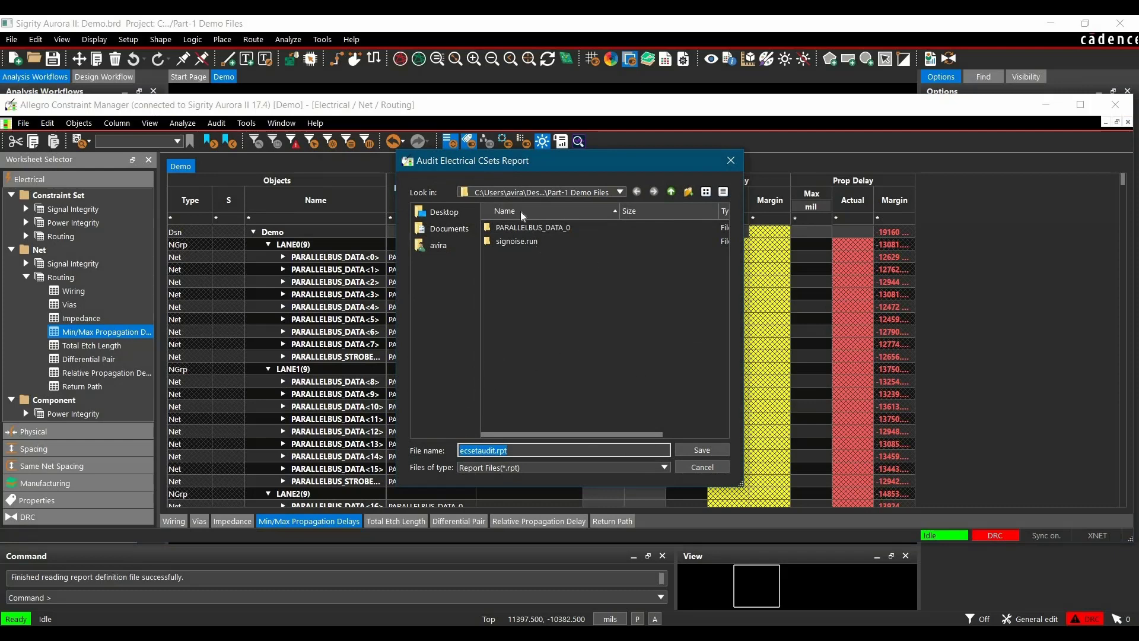
left_click(687, 449)
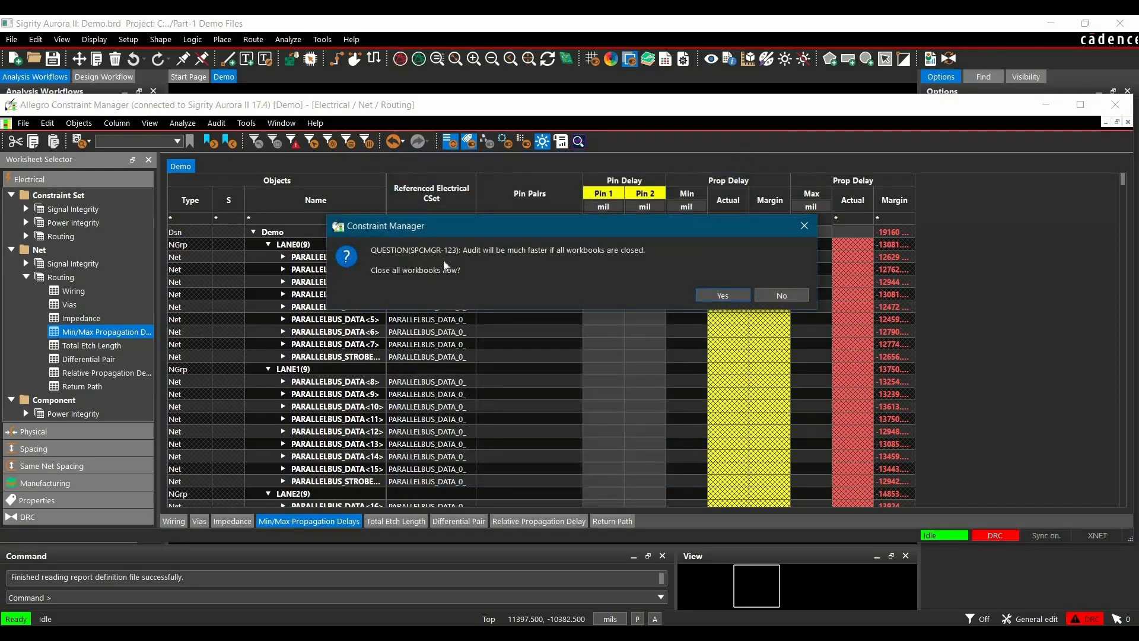
left_click(723, 296)
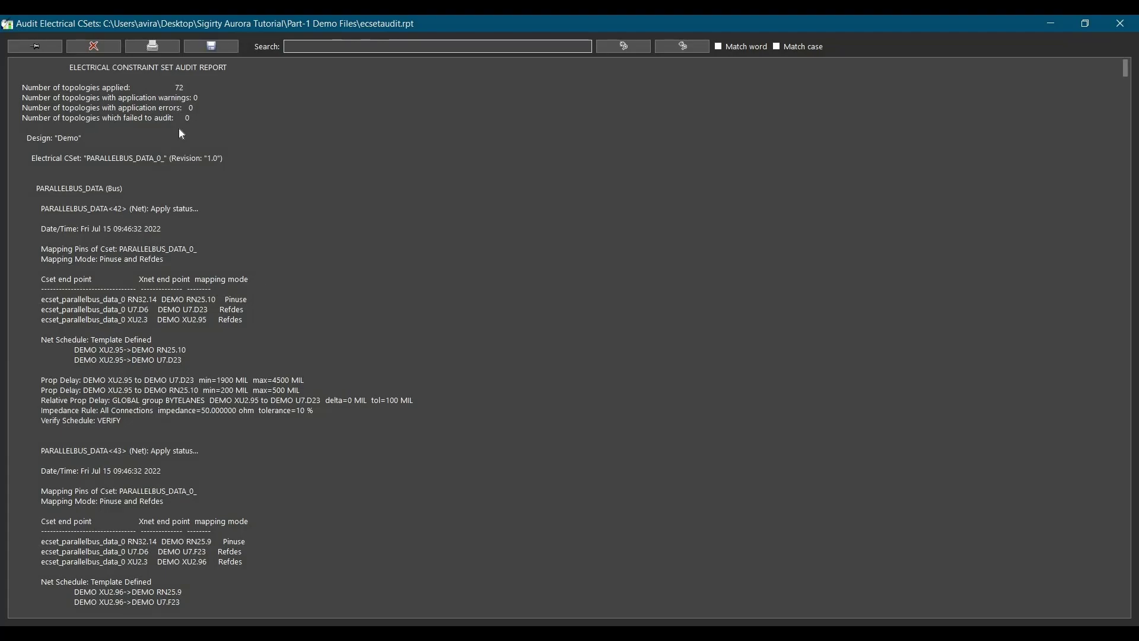
key("alt+F4")
Step: Close Constraint Manager and save the board as Demo.brd, overwriting the existing file
left_click(1081, 105)
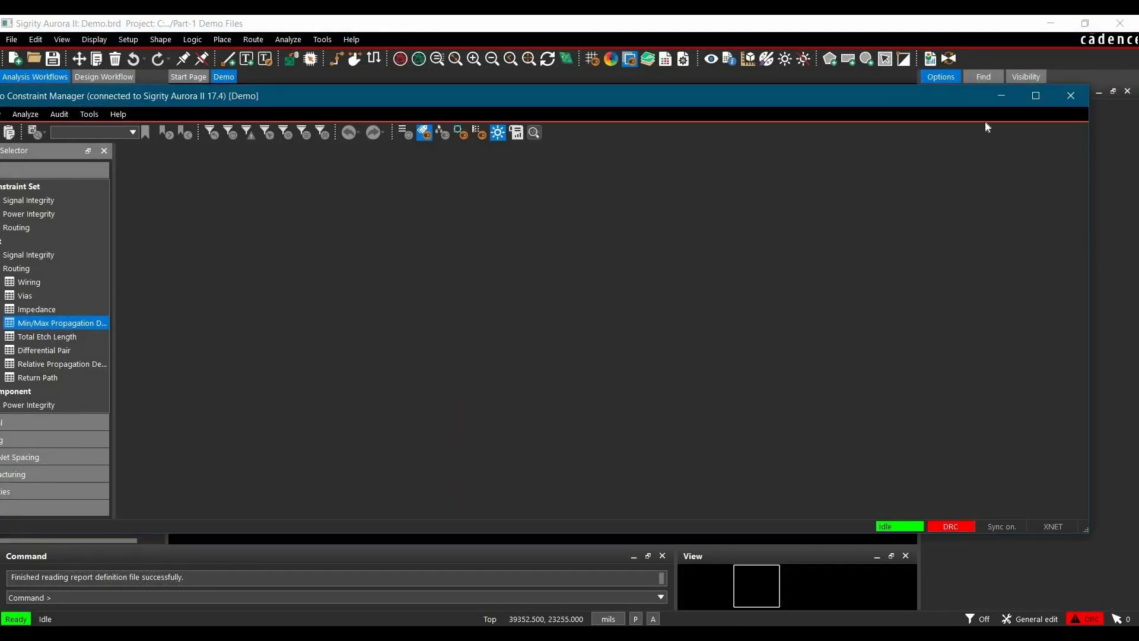
left_click(1074, 95)
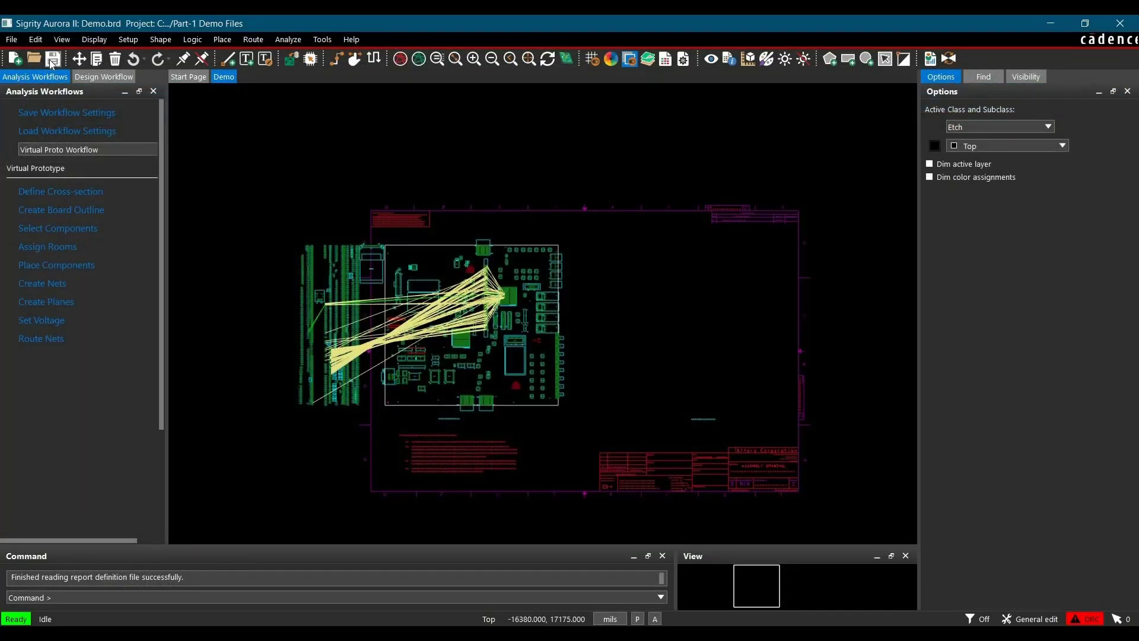
left_click(53, 61)
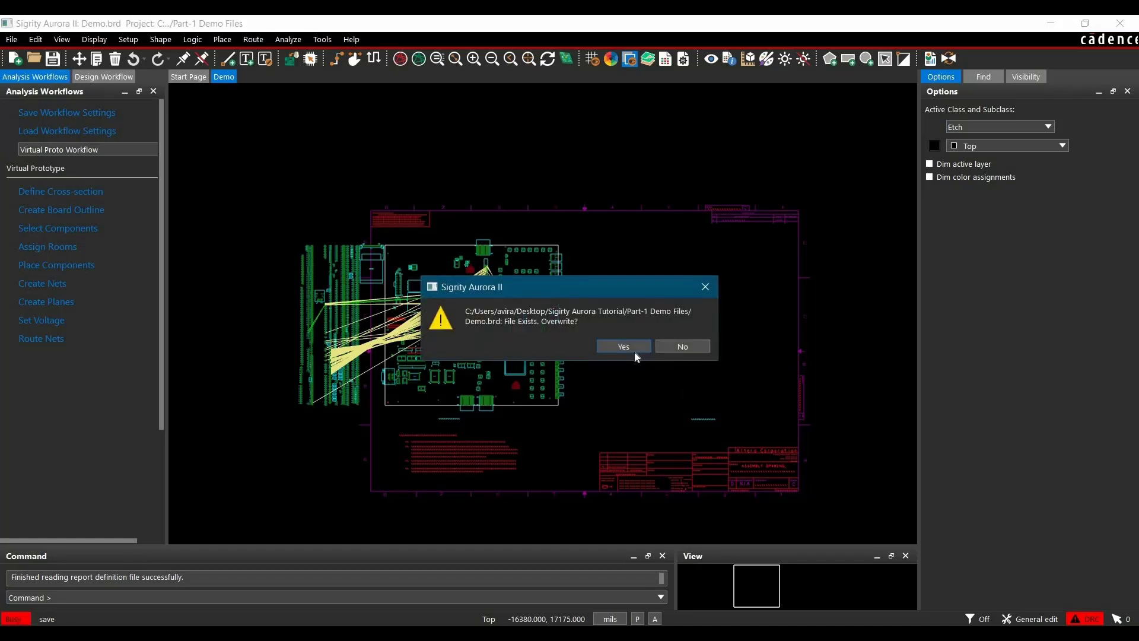
left_click(633, 350)
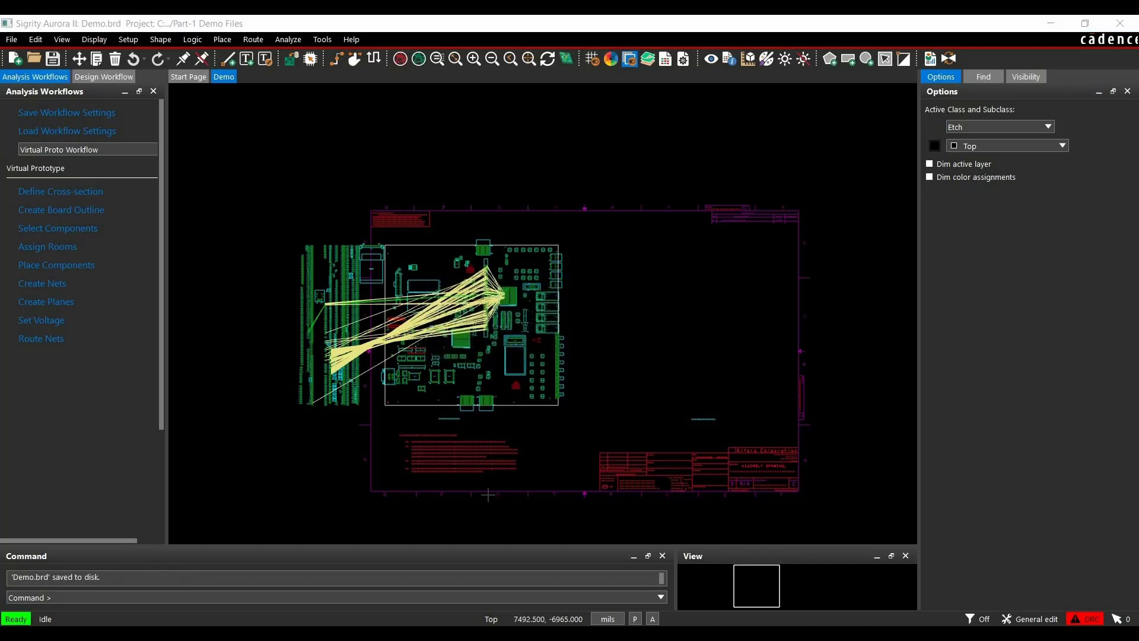